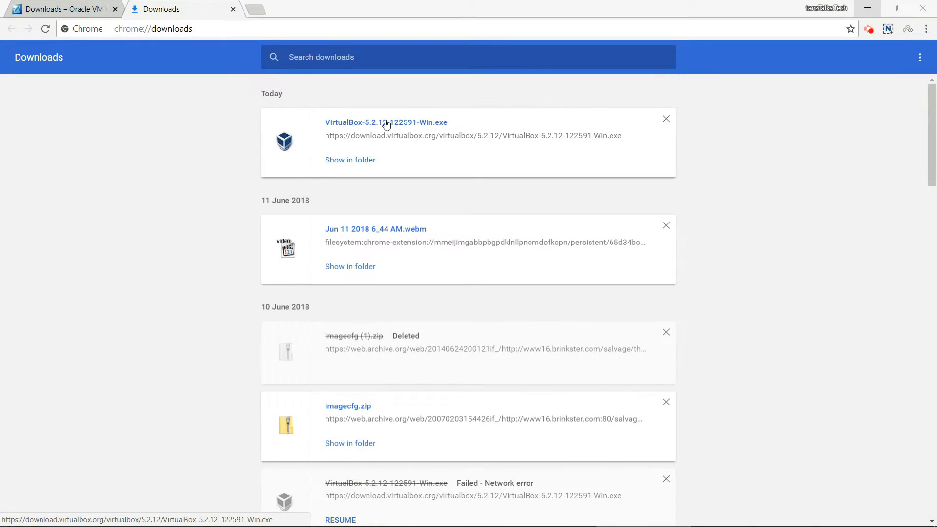
Step: Run the downloaded VirtualBox-5.2.12-122591-Win.exe installer with the default options and launch VirtualBox once setup finishes
{"action": "left_click", "coordinate": [386, 124]}
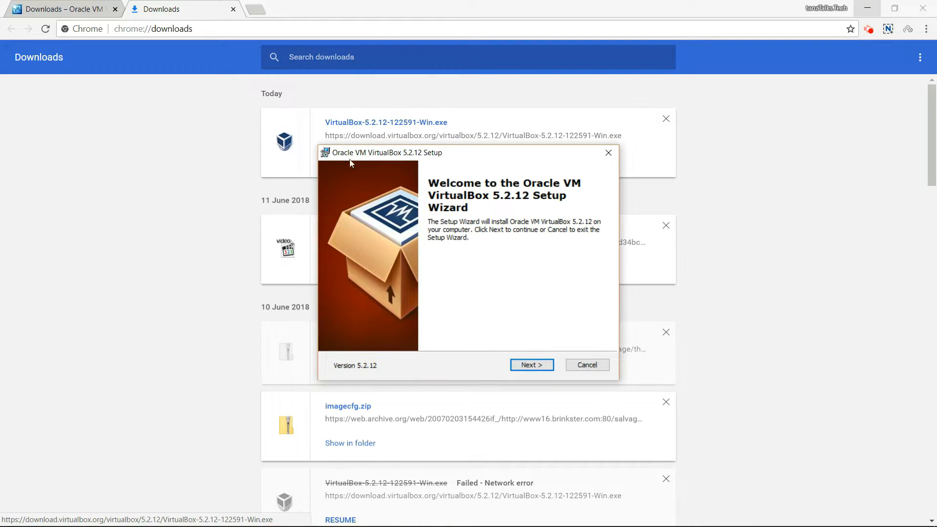
{"action": "left_click", "coordinate": [537, 364]}
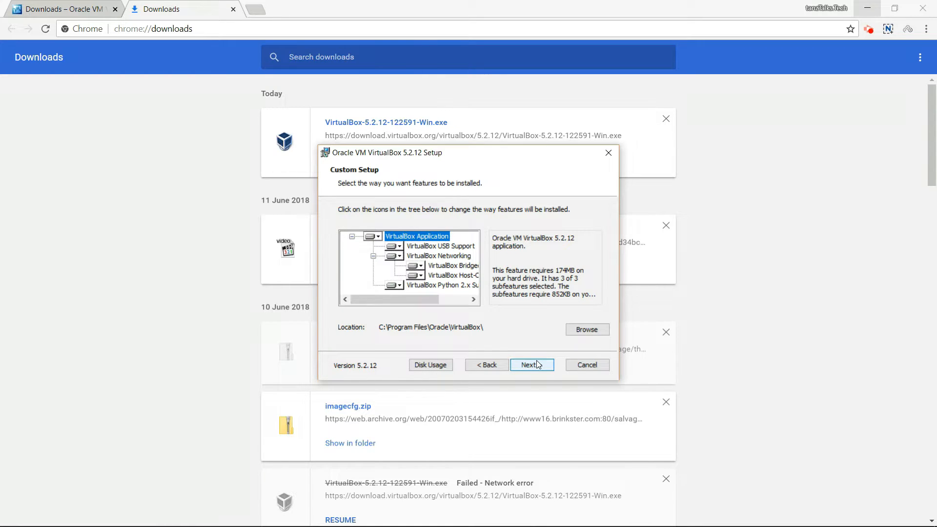
{"action": "left_click", "coordinate": [537, 364]}
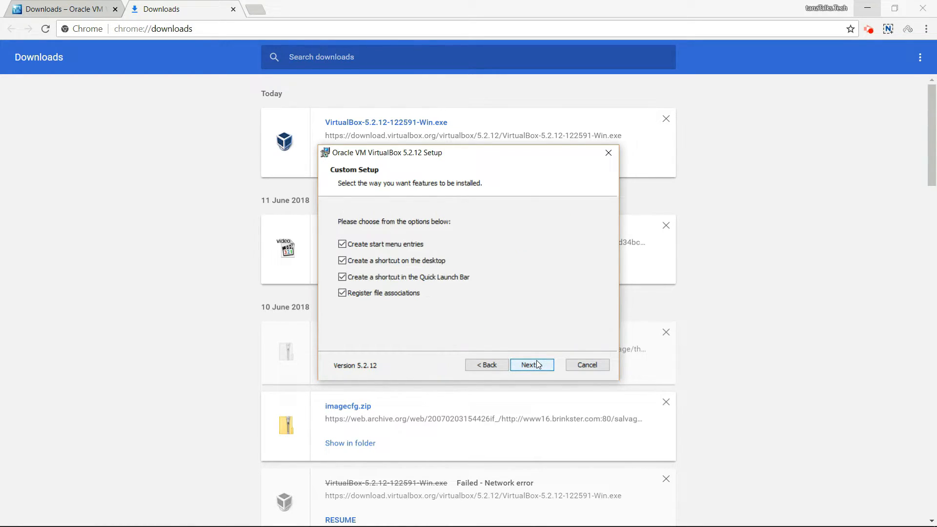
{"action": "left_click", "coordinate": [537, 364]}
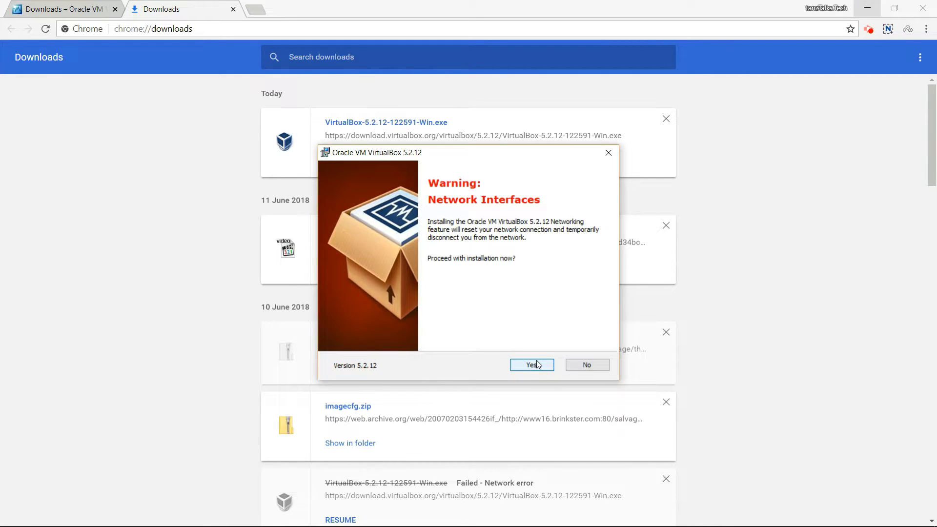
{"action": "left_click", "coordinate": [537, 364]}
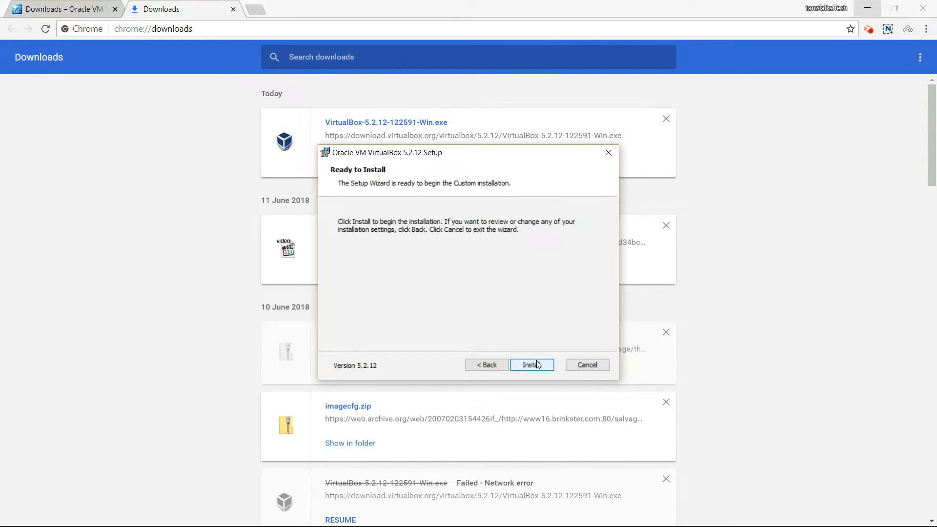
{"action": "left_click", "coordinate": [537, 365]}
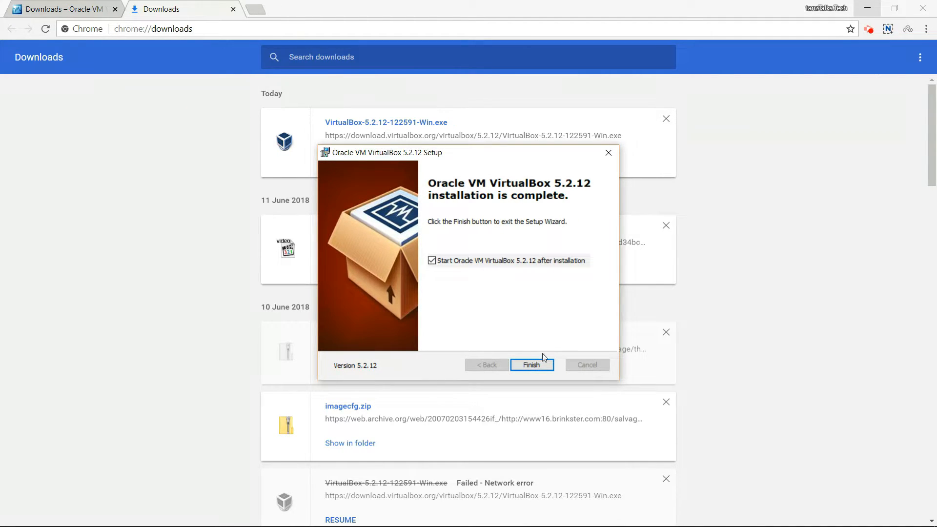
{"action": "left_click", "coordinate": [537, 366]}
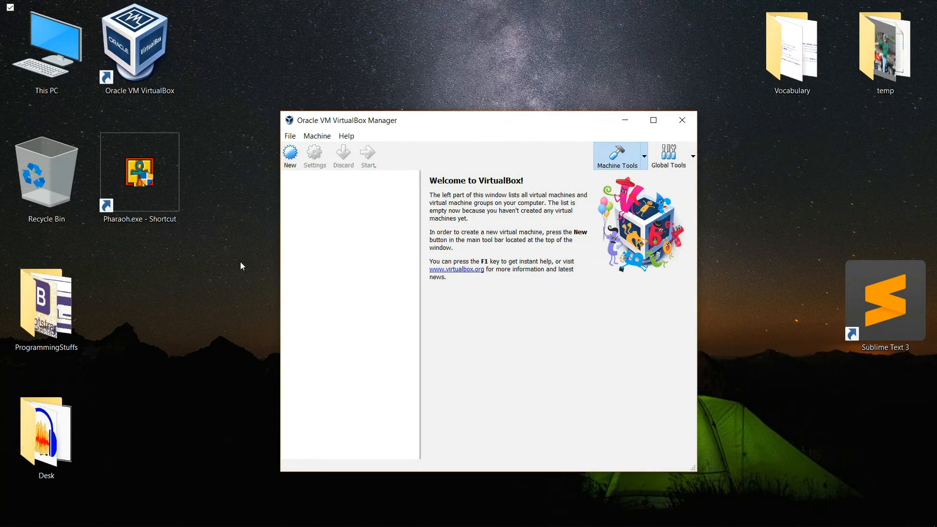
Step: Begin a new virtual machine named XPSP3 with type Microsoft Windows and version Windows XP (32-bit)
{"action": "left_click", "coordinate": [236, 234]}
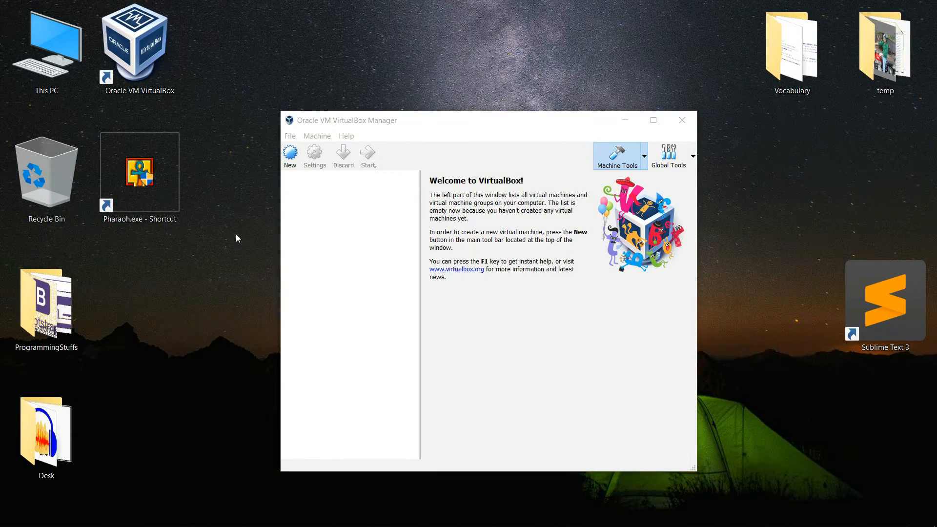
{"action": "left_click", "coordinate": [290, 154]}
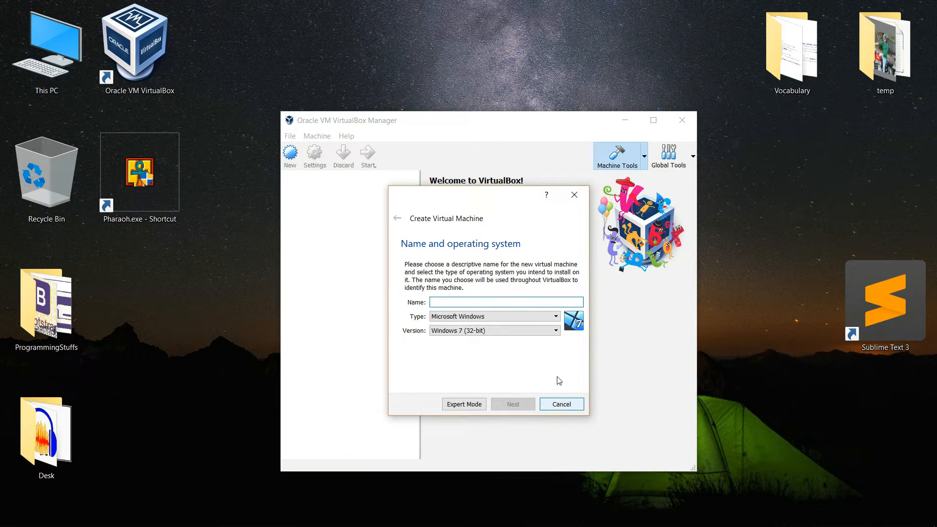
{"action": "left_click", "coordinate": [501, 331]}
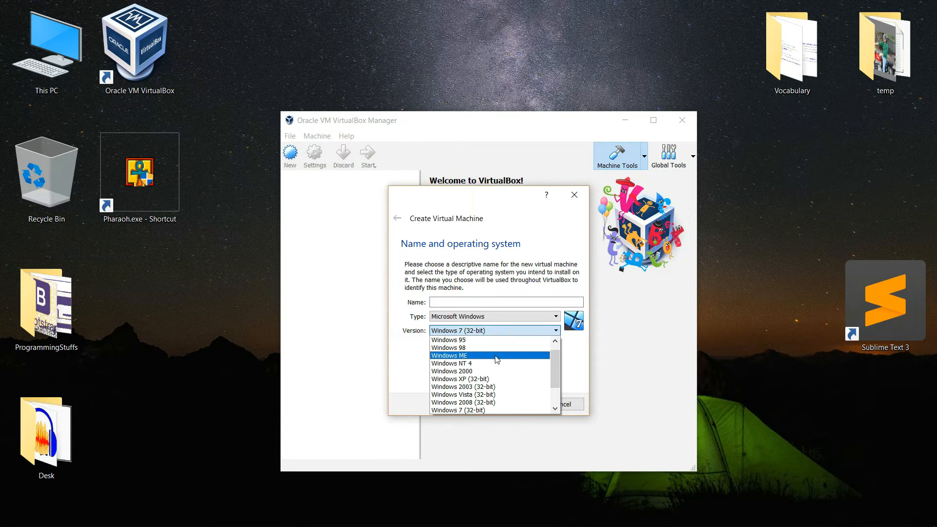
{"action": "scroll", "coordinate": [491, 411], "scroll_direction": "down", "scroll_amount": 2}
{"action": "scroll", "coordinate": [490, 411], "scroll_direction": "up", "scroll_amount": 1}
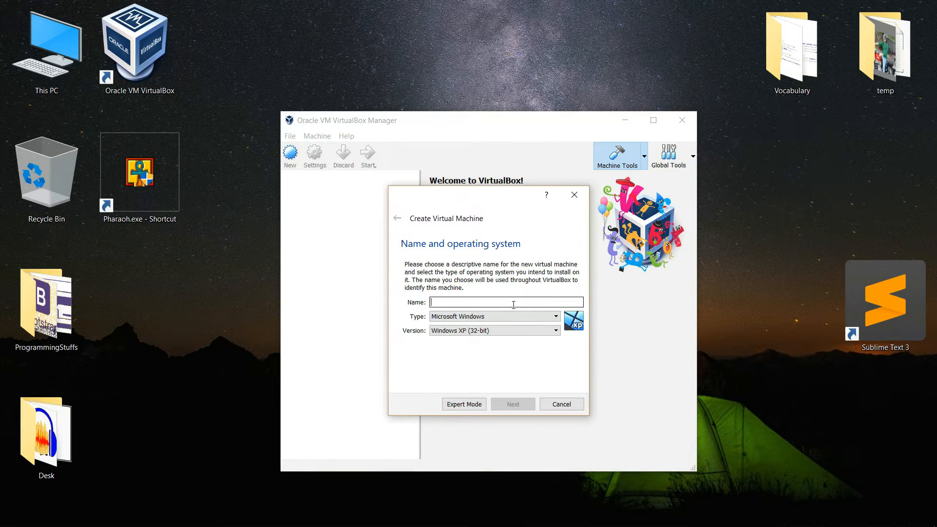
{"action": "type", "text": "XPSP3"}
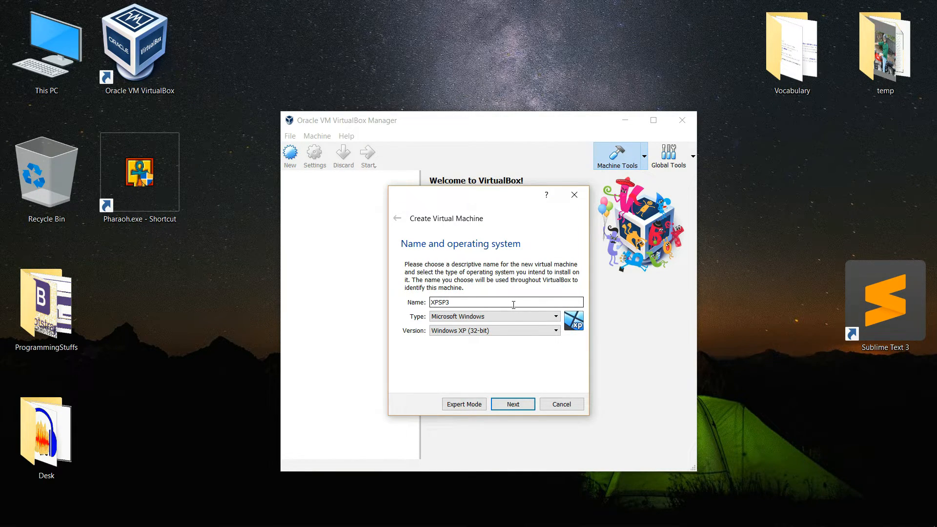
{"action": "left_click", "coordinate": [512, 408]}
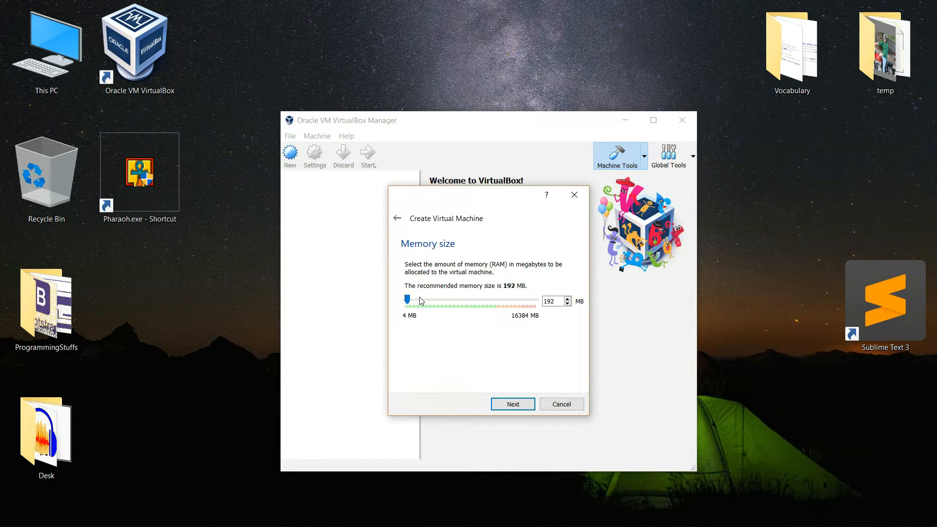
Step: Allocate 3072 MB of memory to the new virtual machine
{"action": "left_click_drag", "start_coordinate": [562, 301], "coordinate": [539, 305]}
{"action": "type", "text": "3072"}
{"action": "left_click", "coordinate": [512, 405]}
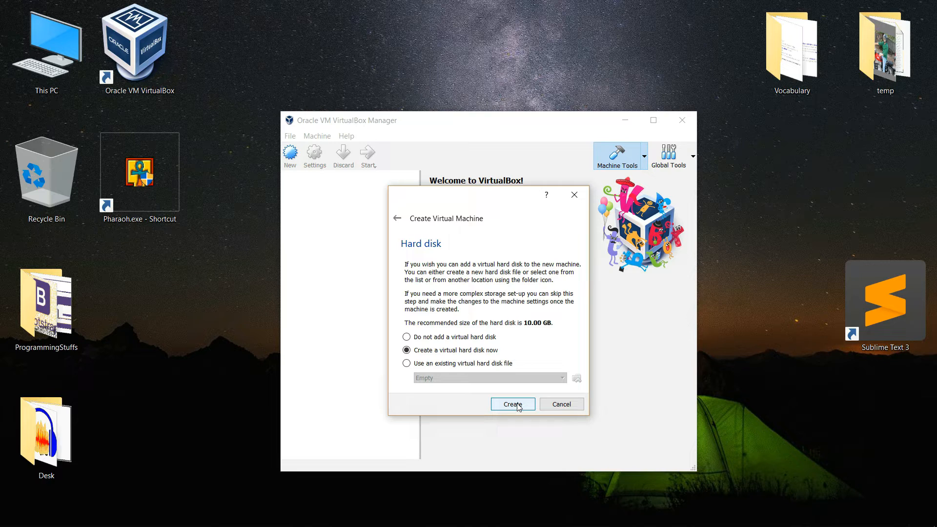
Step: Choose a new dynamically allocated VDI virtual hard disk and set its size to 20 GB
{"action": "left_click", "coordinate": [514, 403]}
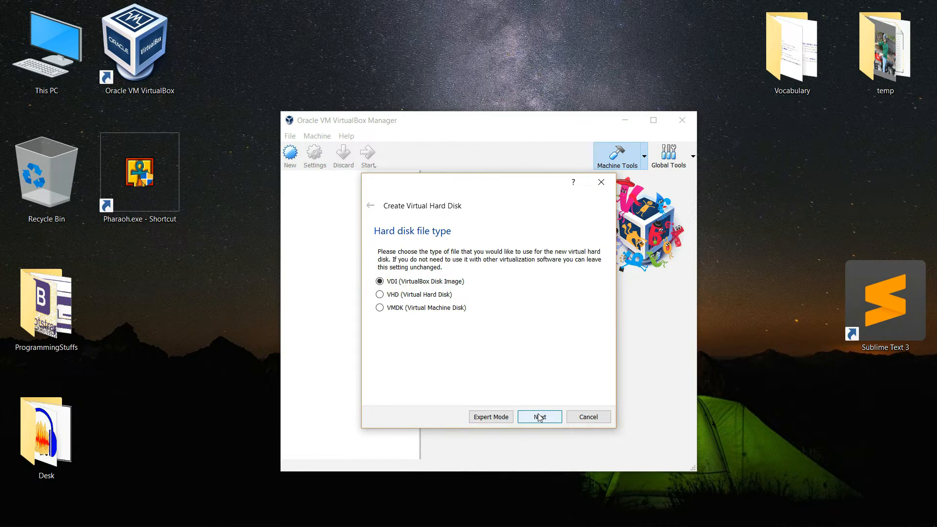
{"action": "left_click", "coordinate": [540, 418]}
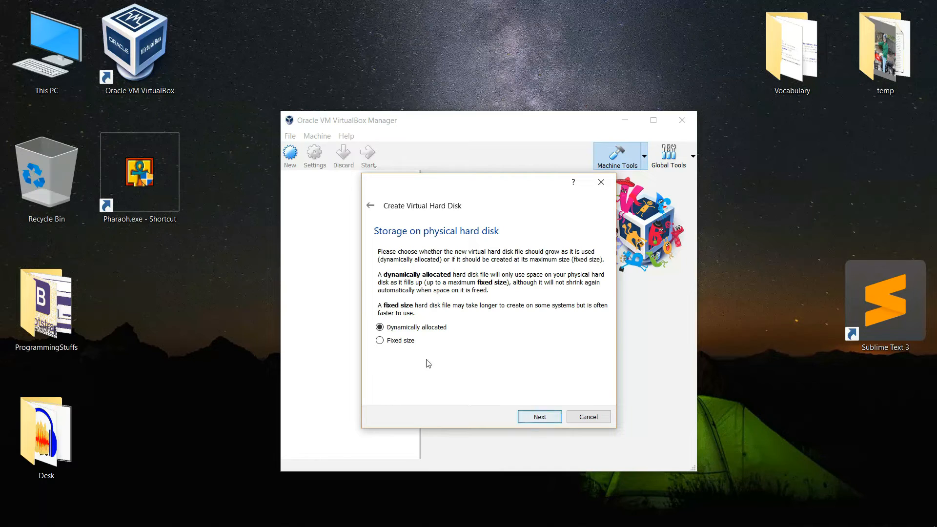
{"action": "left_click", "coordinate": [531, 418]}
{"action": "left_click", "coordinate": [586, 313]}
{"action": "left_click_drag", "start_coordinate": [585, 313], "coordinate": [525, 326]}
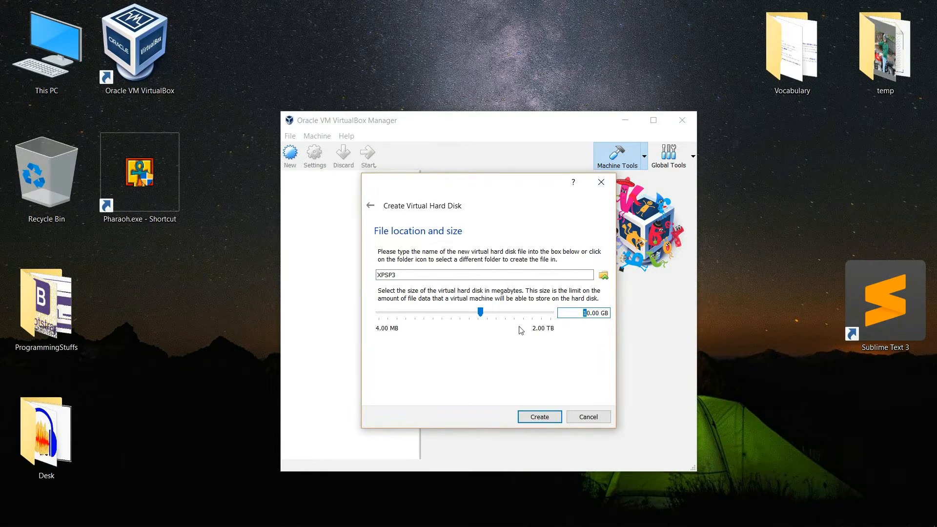
Step: Set the disk file location to D:\ProgrammingEssentials\VirtualBox\VirtualDrives\XPSP3.vdi and create the virtual hard disk
{"action": "left_click", "coordinate": [604, 275]}
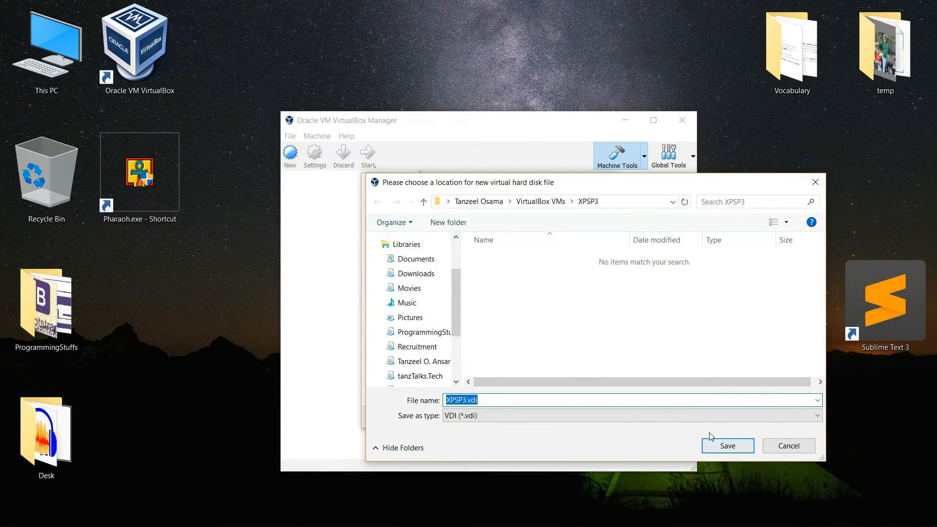
{"action": "scroll", "coordinate": [415, 293], "scroll_direction": "up", "scroll_amount": 2}
{"action": "left_click", "coordinate": [404, 288]}
{"action": "left_click", "coordinate": [584, 370]}
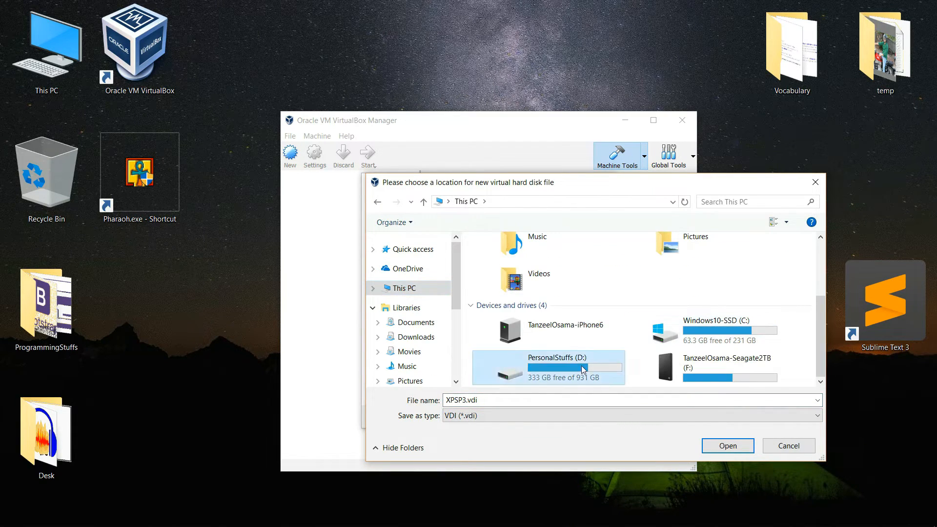
{"action": "double_click", "coordinate": [584, 370]}
{"action": "double_click", "coordinate": [580, 348]}
{"action": "scroll", "coordinate": [581, 352], "scroll_direction": "down", "scroll_amount": 2}
{"action": "double_click", "coordinate": [578, 355]}
{"action": "left_click", "coordinate": [507, 279]}
{"action": "double_click", "coordinate": [507, 272]}
{"action": "left_click", "coordinate": [721, 444]}
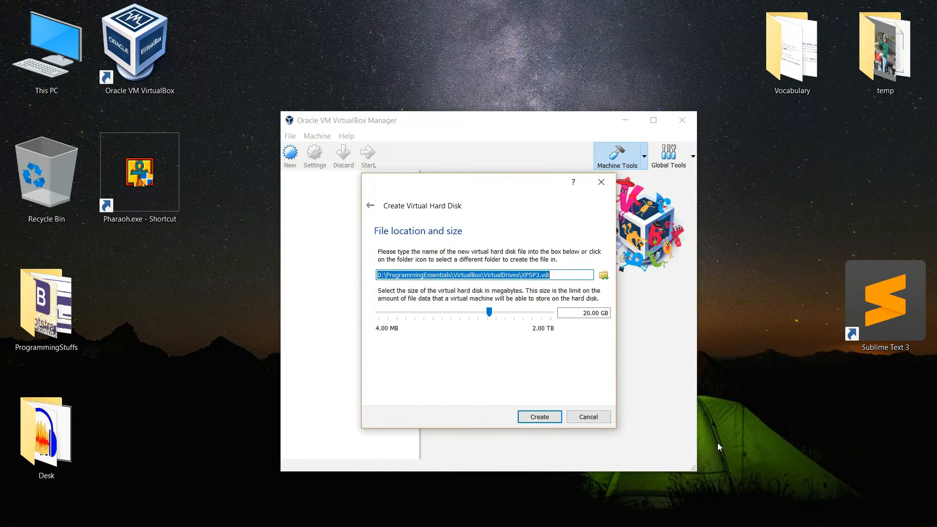
{"action": "left_click", "coordinate": [549, 418]}
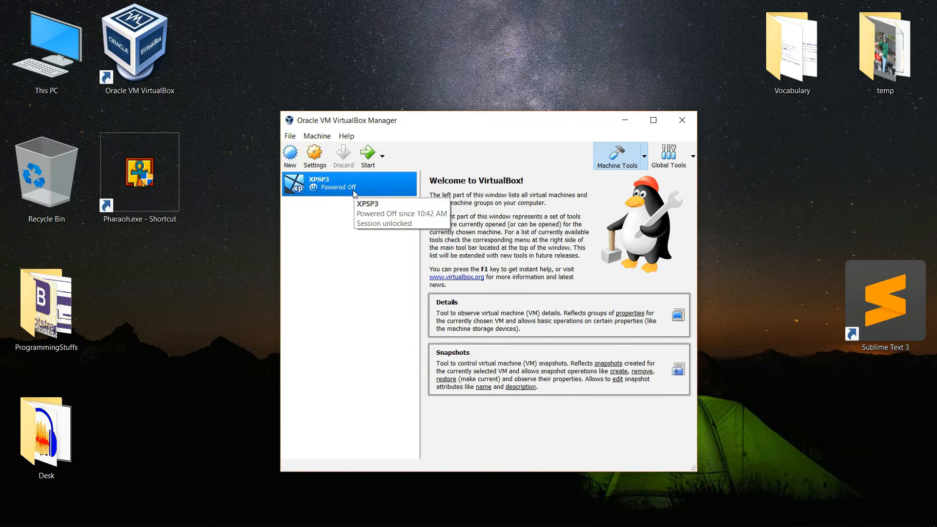
Step: In the XPSP3 storage settings, add an optical drive to the IDE controller containing GRTMPVOL_EN_20161211.iso and save the settings
{"action": "right_click", "coordinate": [324, 181]}
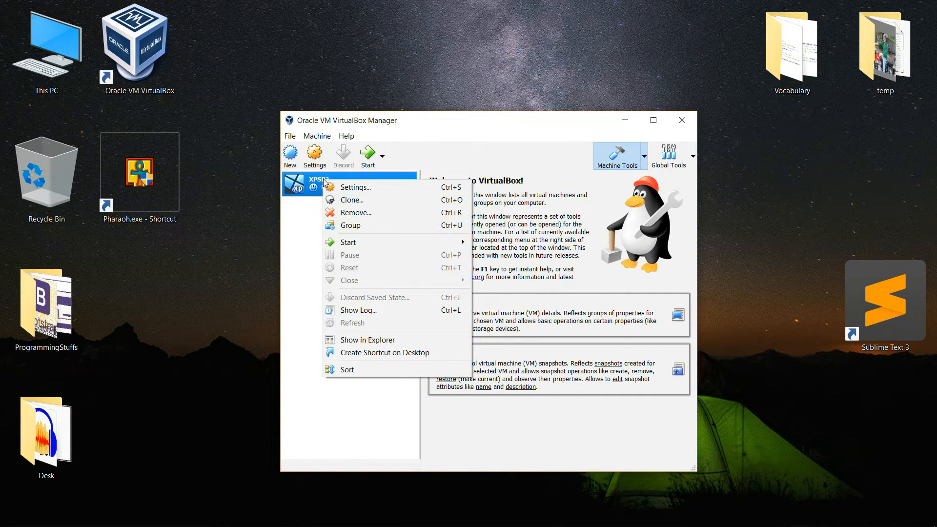
{"action": "left_click", "coordinate": [336, 188]}
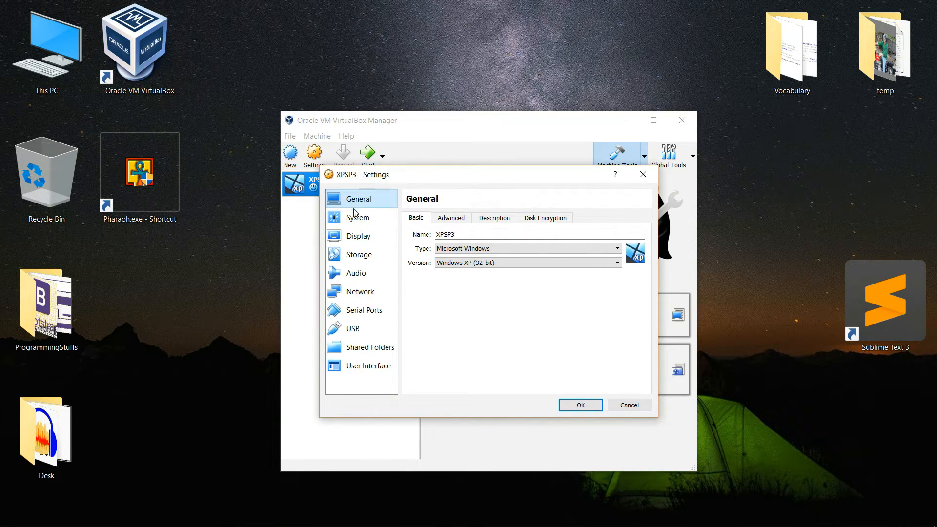
{"action": "left_click", "coordinate": [357, 223]}
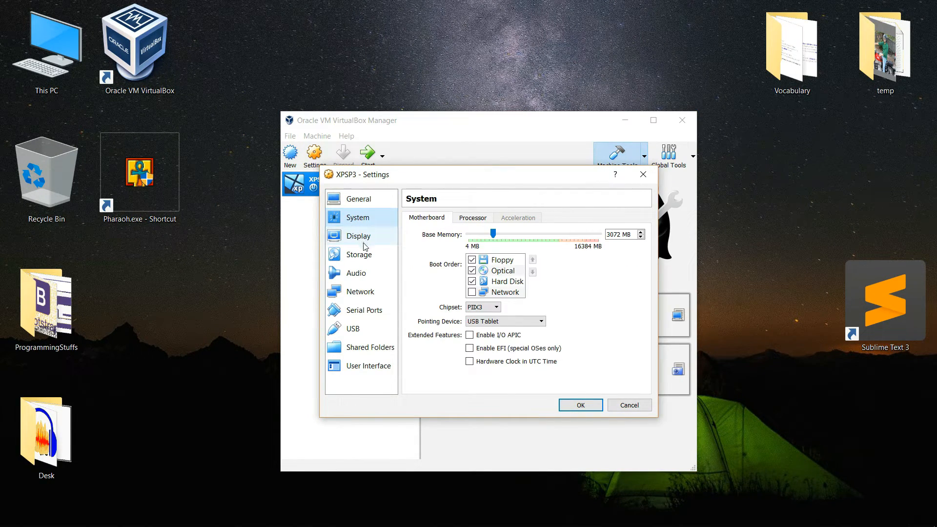
{"action": "left_click", "coordinate": [365, 254]}
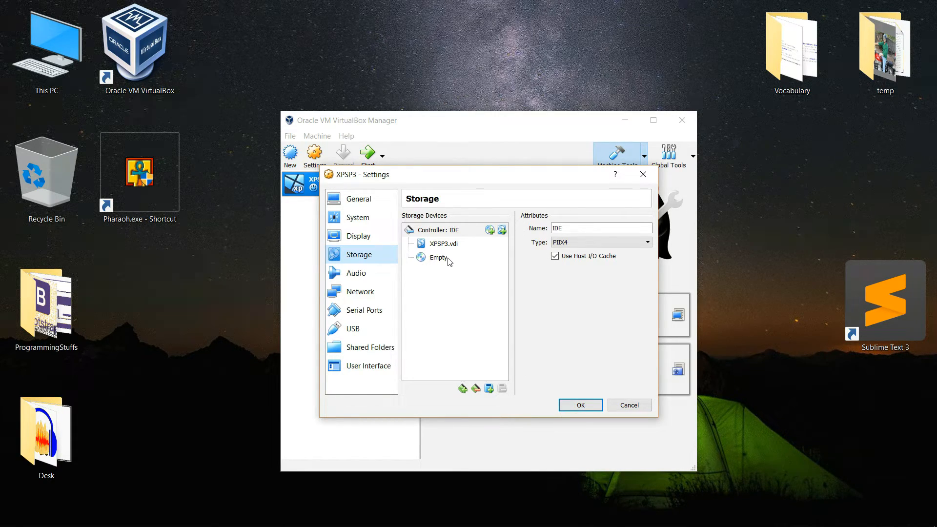
{"action": "left_click", "coordinate": [490, 230]}
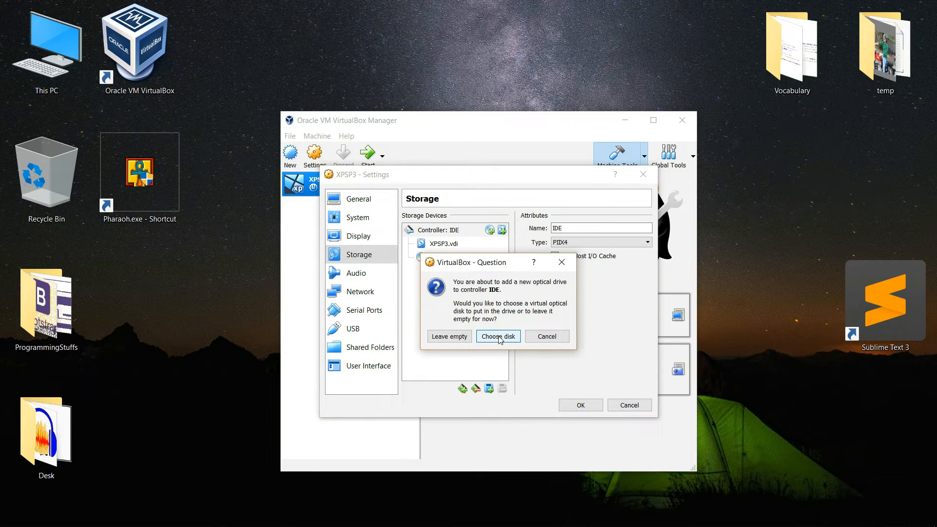
{"action": "left_click", "coordinate": [498, 337]}
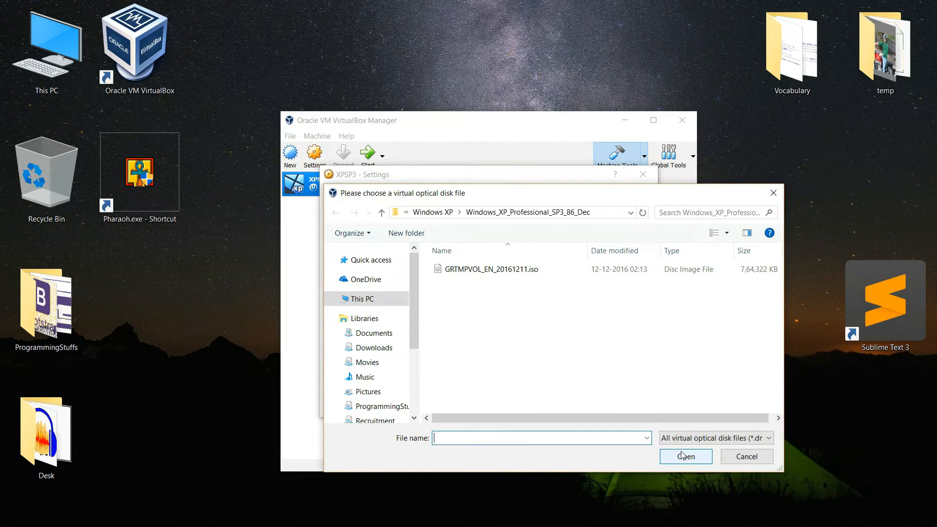
{"action": "left_click", "coordinate": [521, 270]}
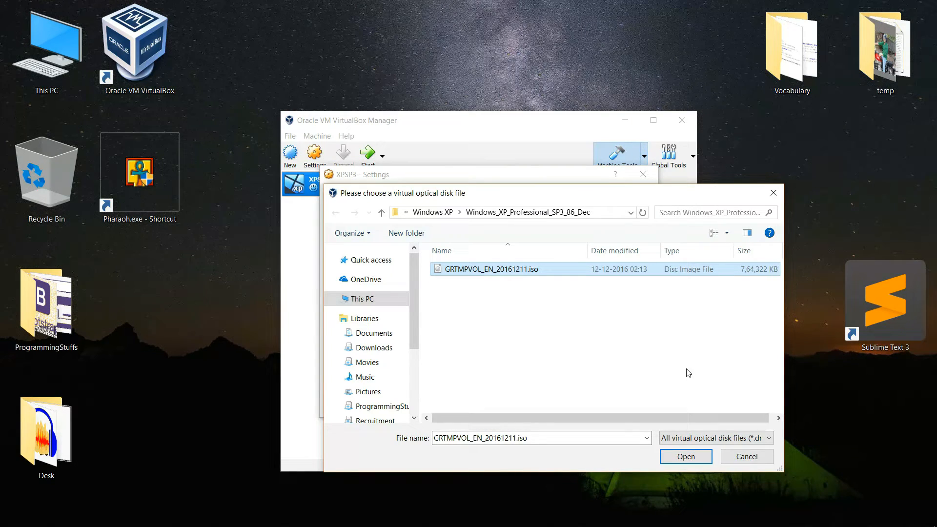
{"action": "left_click", "coordinate": [682, 457]}
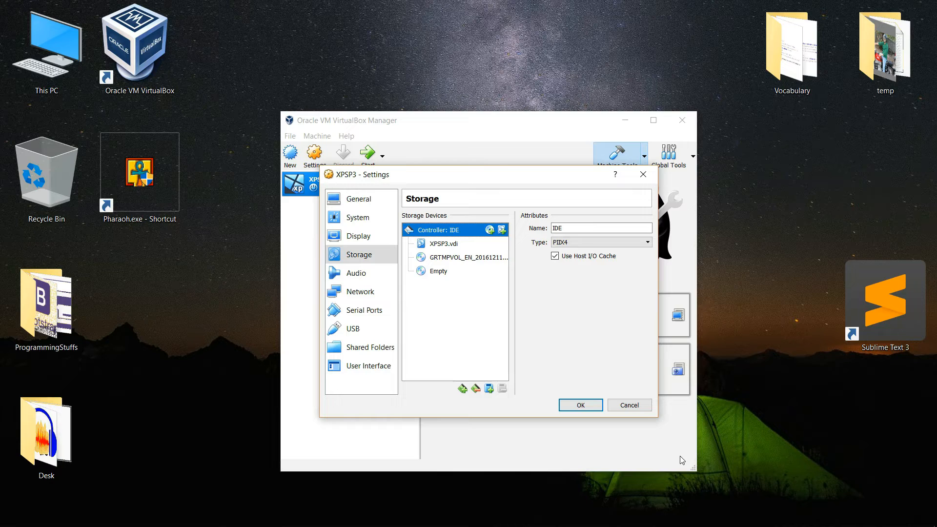
{"action": "left_click", "coordinate": [571, 408]}
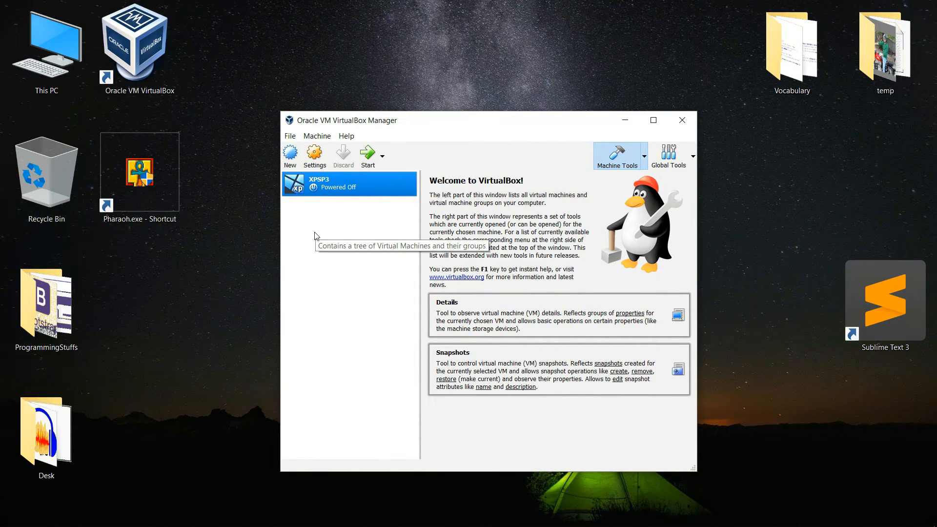
Step: Start the XPSP3 virtual machine and maximize its window
{"action": "left_click", "coordinate": [363, 166]}
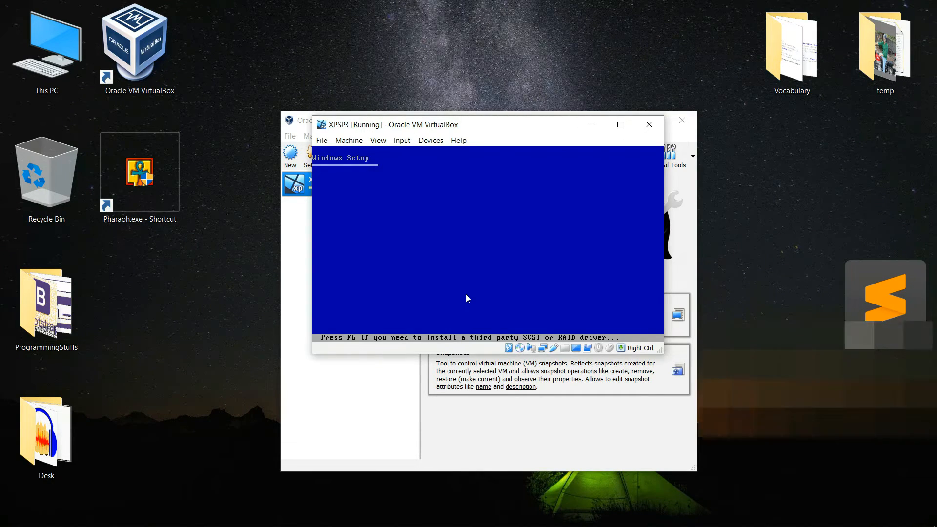
{"action": "left_click", "coordinate": [621, 125]}
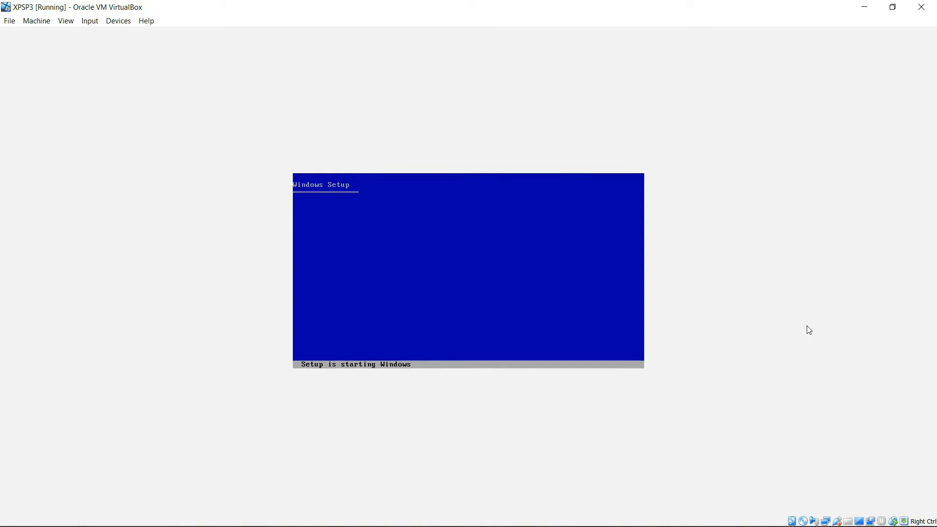
Step: Set the guest display's scale factor to 150%
{"action": "left_click", "coordinate": [66, 22]}
{"action": "mouse_move", "coordinate": [122, 166]}
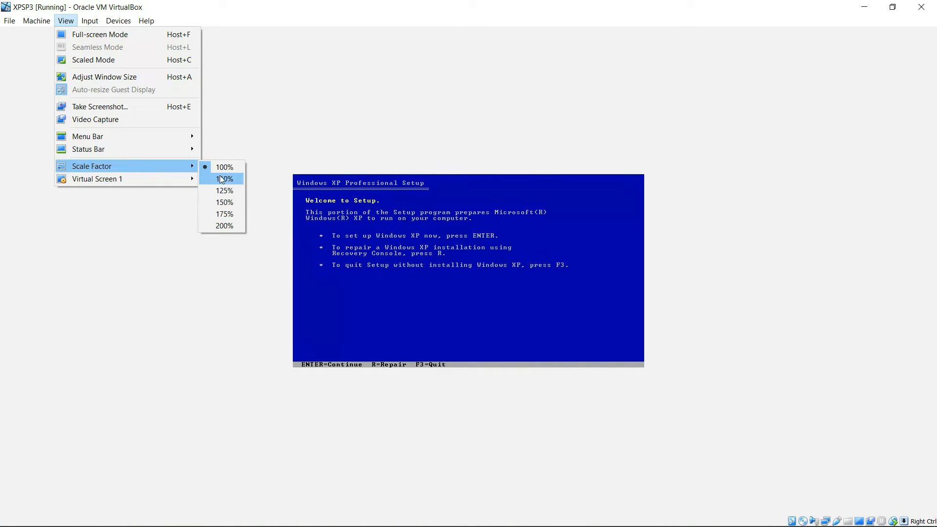
{"action": "left_click", "coordinate": [222, 202]}
Step: Increase the guest display's scale factor to 175%
{"action": "left_click", "coordinate": [66, 20]}
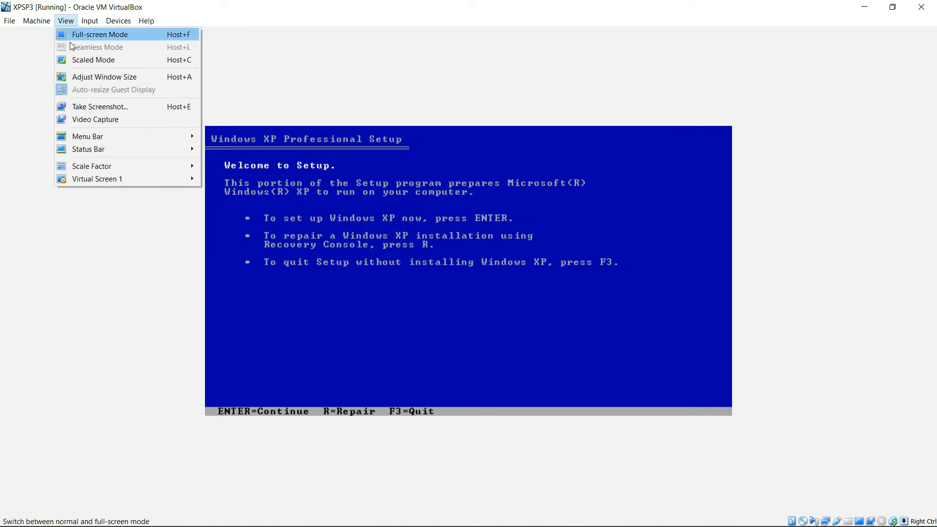
{"action": "mouse_move", "coordinate": [79, 167]}
{"action": "left_click", "coordinate": [236, 215]}
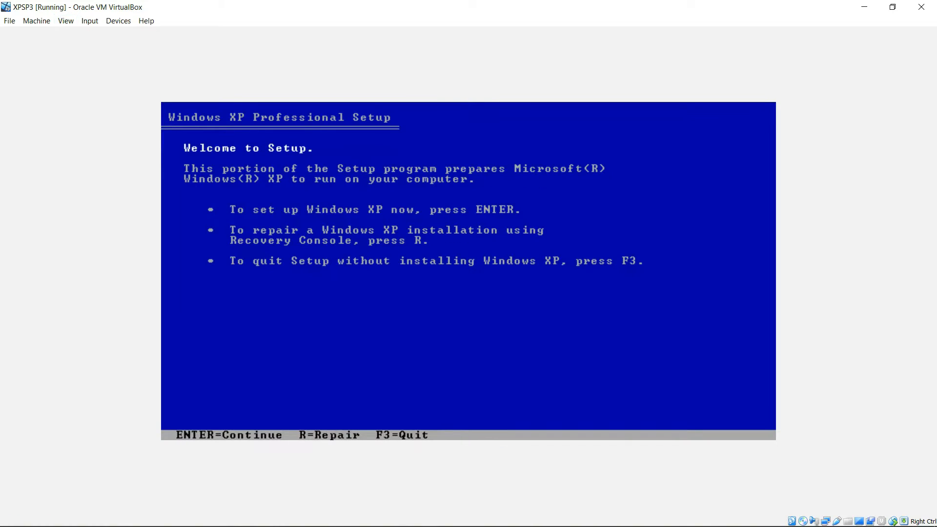
Step: Increase the guest display's scale factor to 200%
{"action": "left_click", "coordinate": [66, 20]}
{"action": "left_click", "coordinate": [224, 225]}
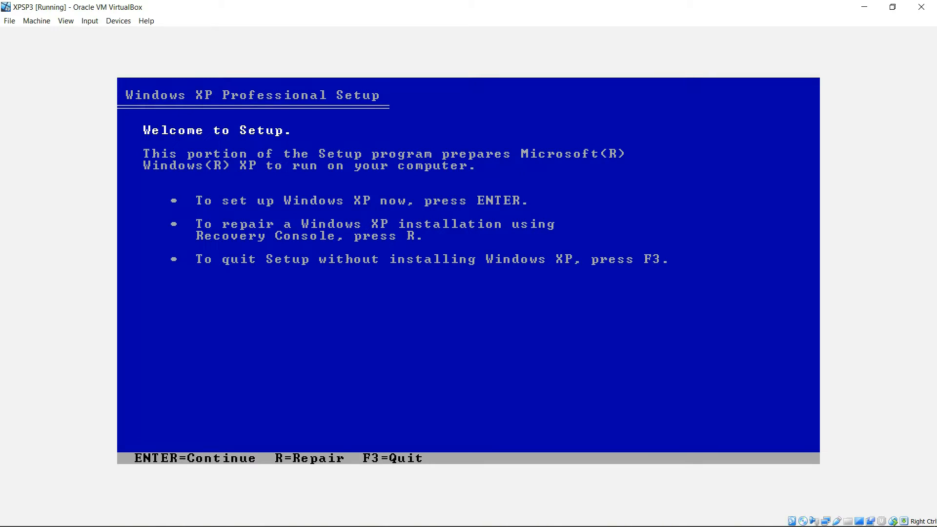
Step: Begin setting up Windows XP and agree to the licensing agreement
{"action": "key", "text": "Return"}
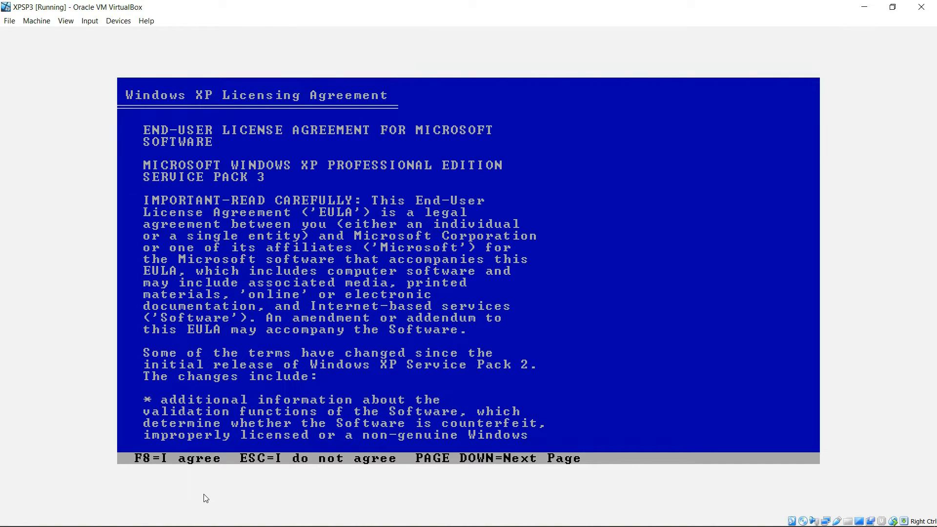
{"action": "key", "text": "F8"}
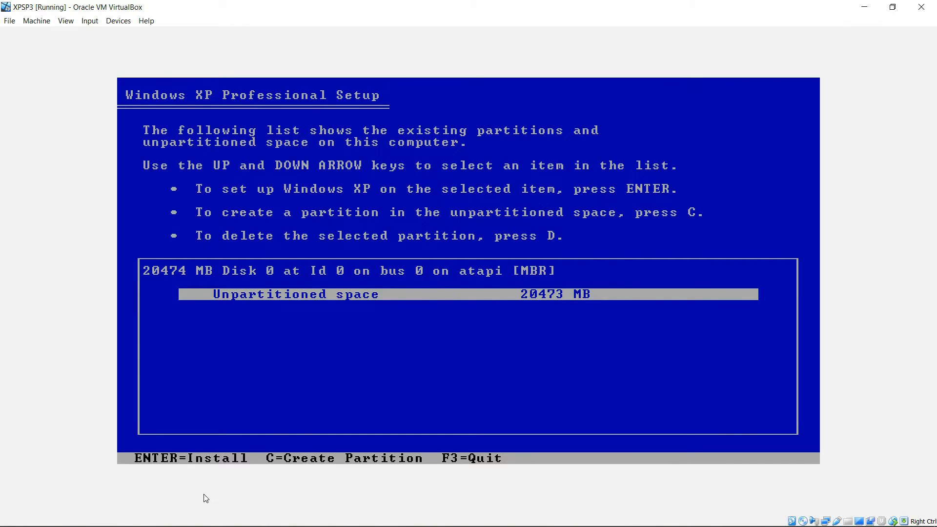
Step: Create a 20466 MB partition in the unpartitioned space and choose it as the Windows XP installation target
{"action": "key", "text": "c"}
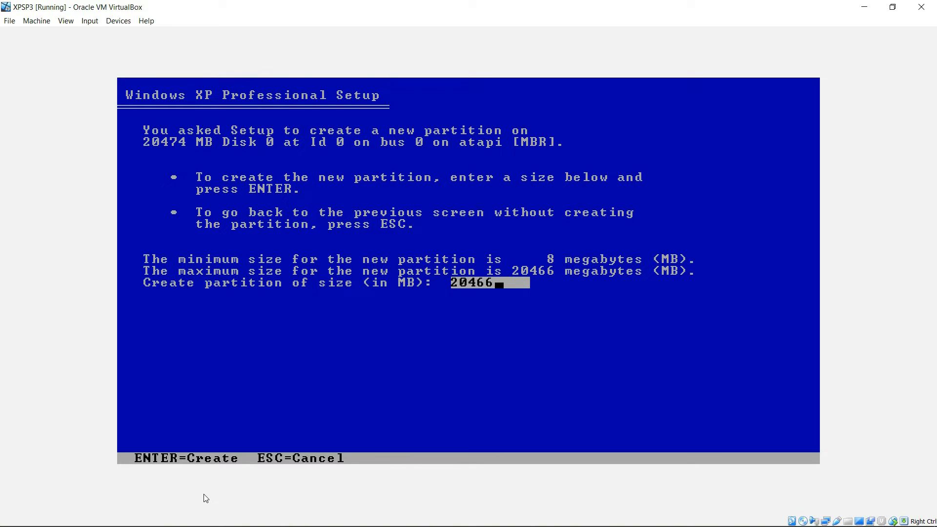
{"action": "key", "text": "Return"}
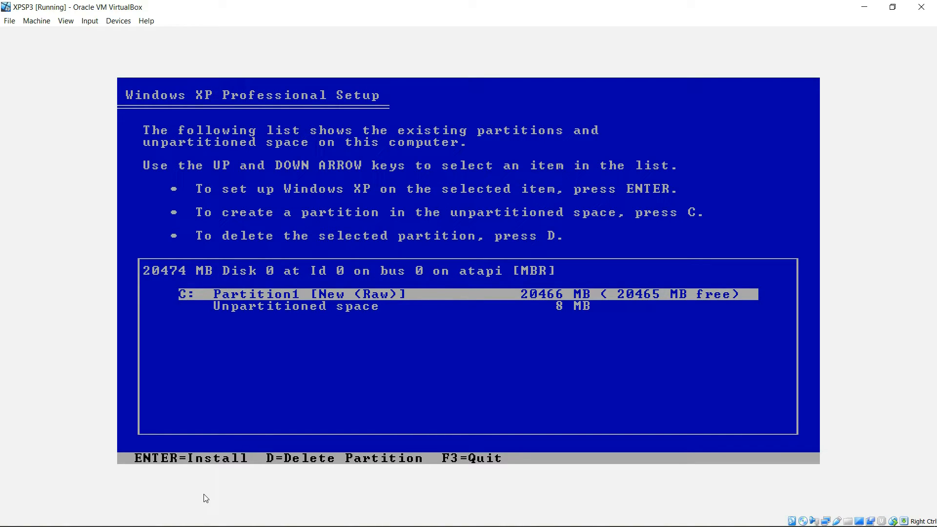
{"action": "key", "text": "Return"}
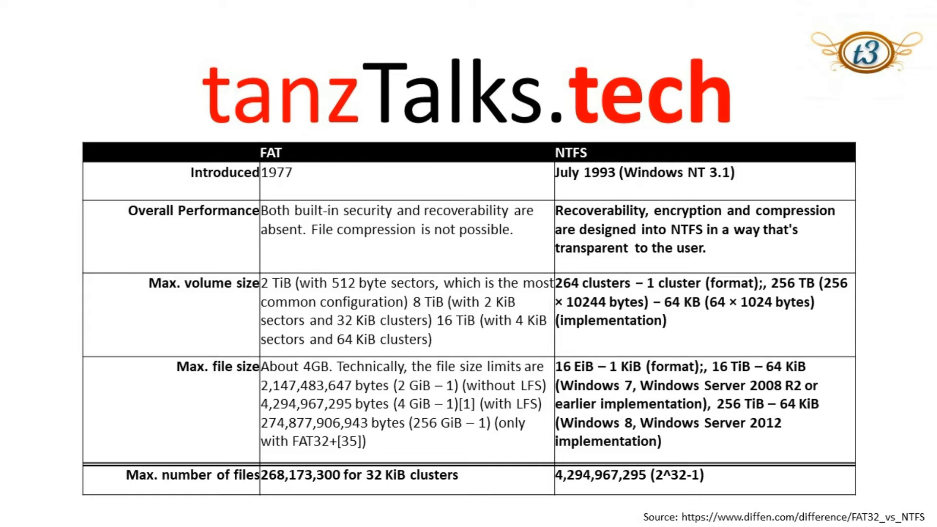
{"action": "key", "text": "Right"}
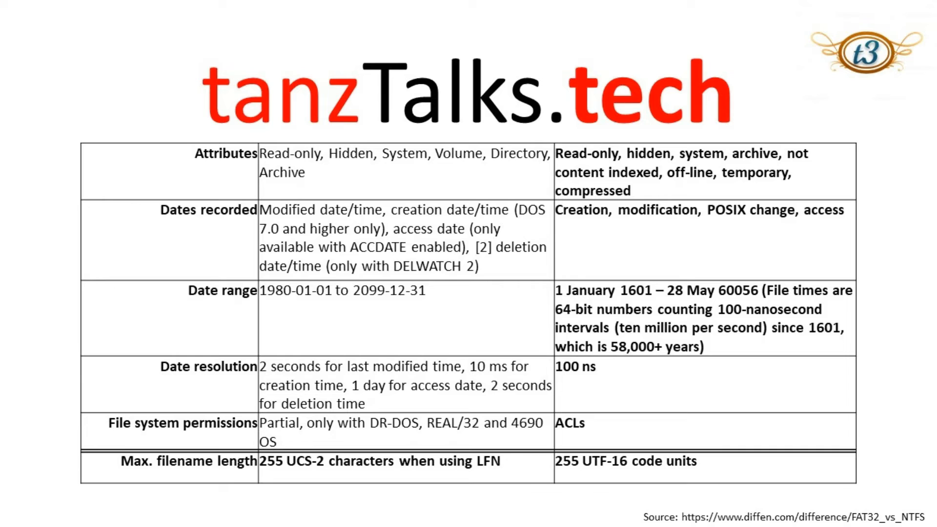
{"action": "key", "text": "Right"}
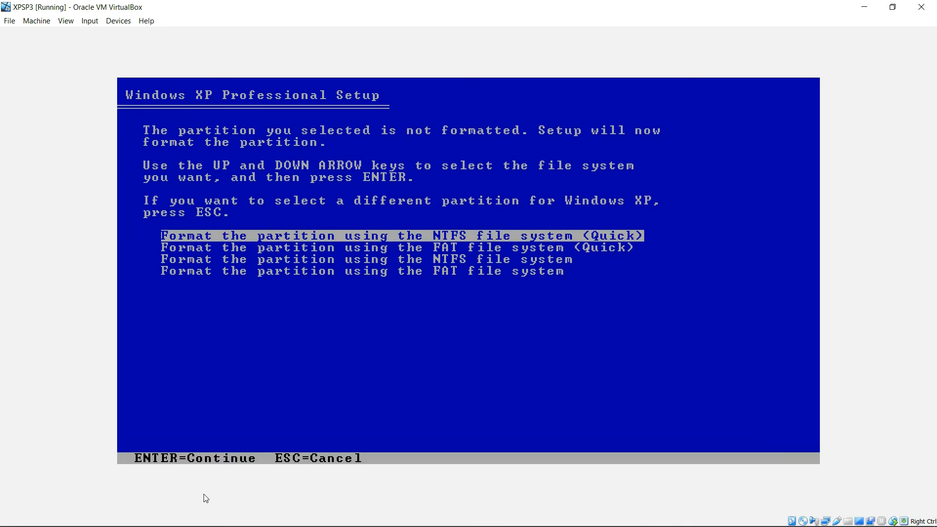
Step: Format the new partition using the NTFS file system (Quick) and accept the default regional and language options
{"action": "key", "text": "Return"}
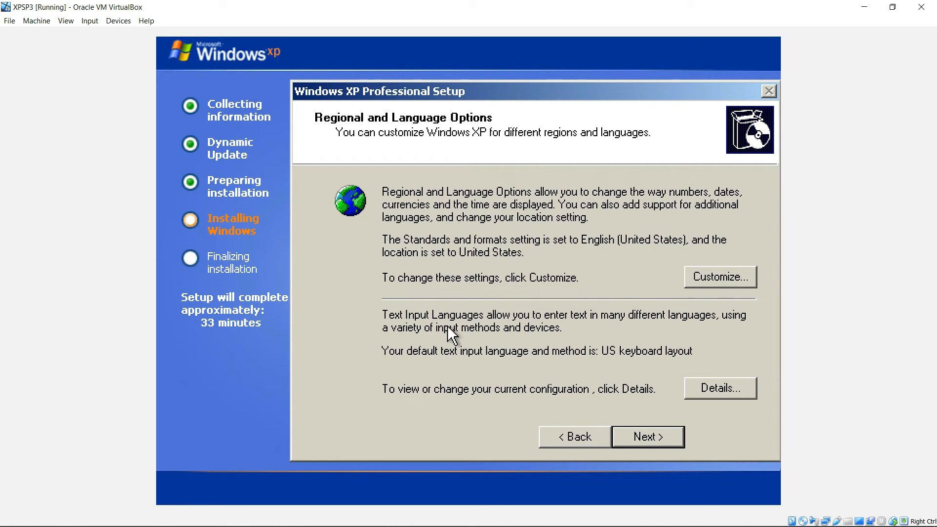
{"action": "left_click", "coordinate": [624, 434]}
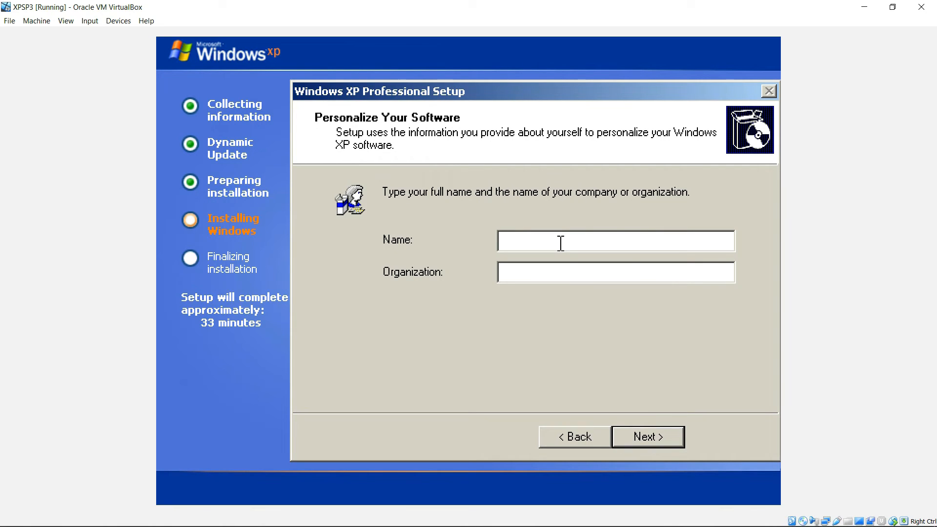
Step: Personalize the software with the owner's full name and the organization tanzTalks.tech, and submit the details
{"action": "type", "text": "Tanzeel O. Ansari"}
{"action": "key", "text": "Tab"}
{"action": "type", "text": "ta"}
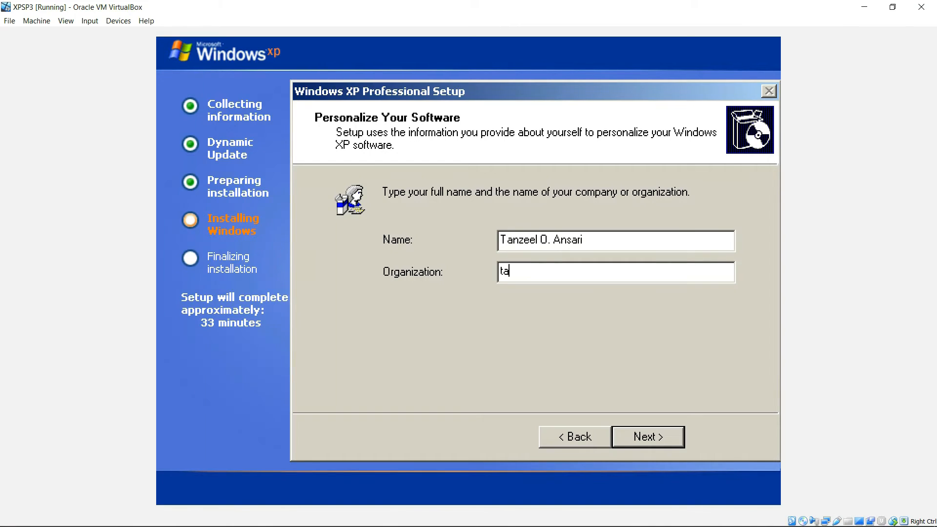
{"action": "type", "text": "nzTalks.tech"}
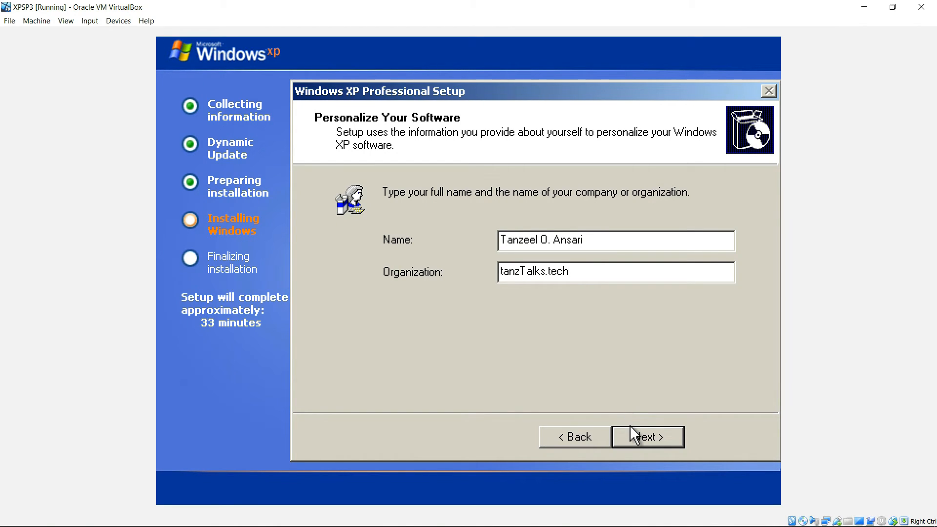
{"action": "left_click", "coordinate": [637, 440]}
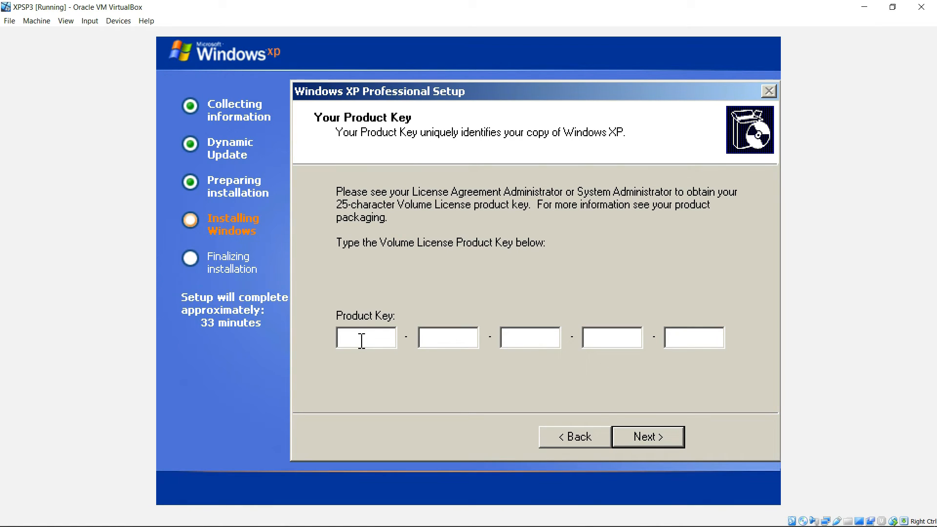
Step: Enter the Volume License product key and submit it
{"action": "type", "text": "*******"}
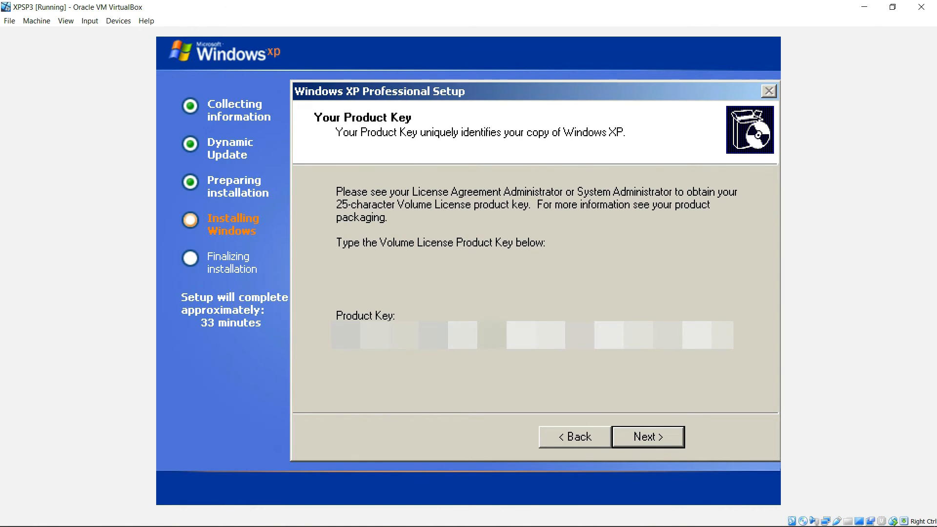
{"action": "type", "text": "******"}
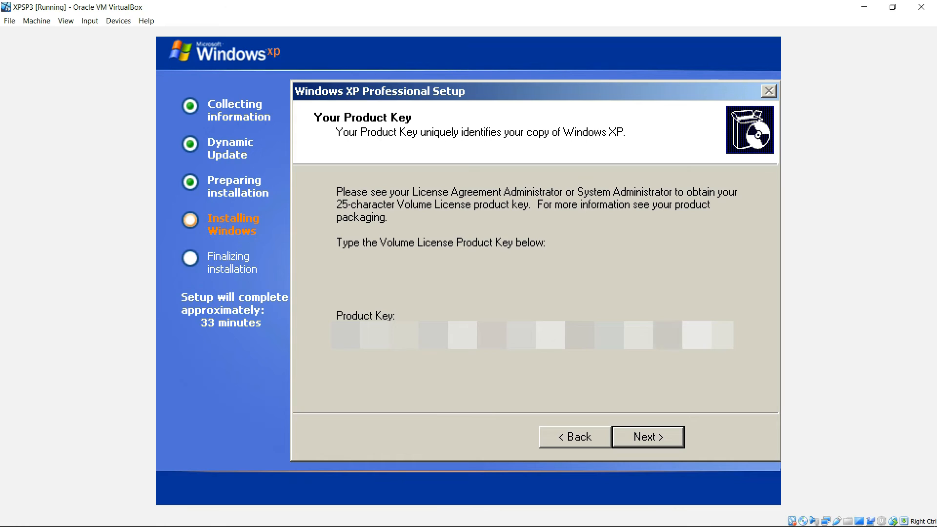
{"action": "left_click", "coordinate": [635, 436]}
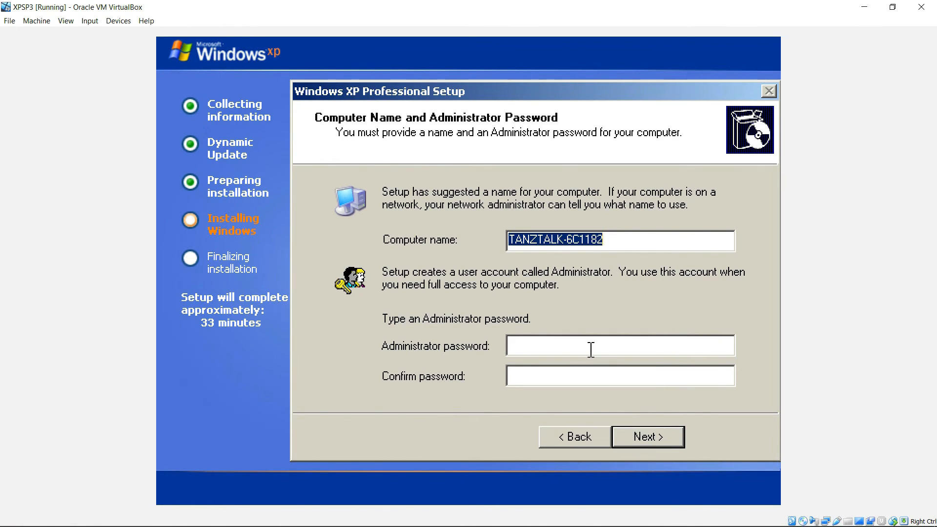
Step: Keep the suggested computer name, enter and confirm the Administrator password, and continue to the date and time settings
{"action": "left_click", "coordinate": [605, 344]}
{"action": "type", "text": "****"}
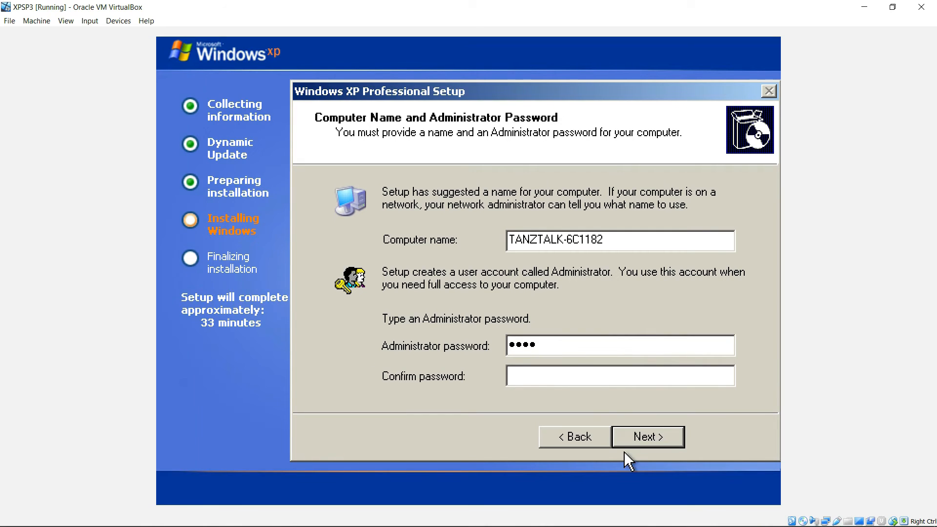
{"action": "left_click", "coordinate": [568, 372]}
{"action": "left_click", "coordinate": [577, 435]}
{"action": "left_click", "coordinate": [577, 436]}
{"action": "left_click", "coordinate": [640, 440]}
{"action": "left_click", "coordinate": [638, 437]}
{"action": "left_click", "coordinate": [557, 372]}
{"action": "type", "text": "****"}
{"action": "left_click", "coordinate": [642, 433]}
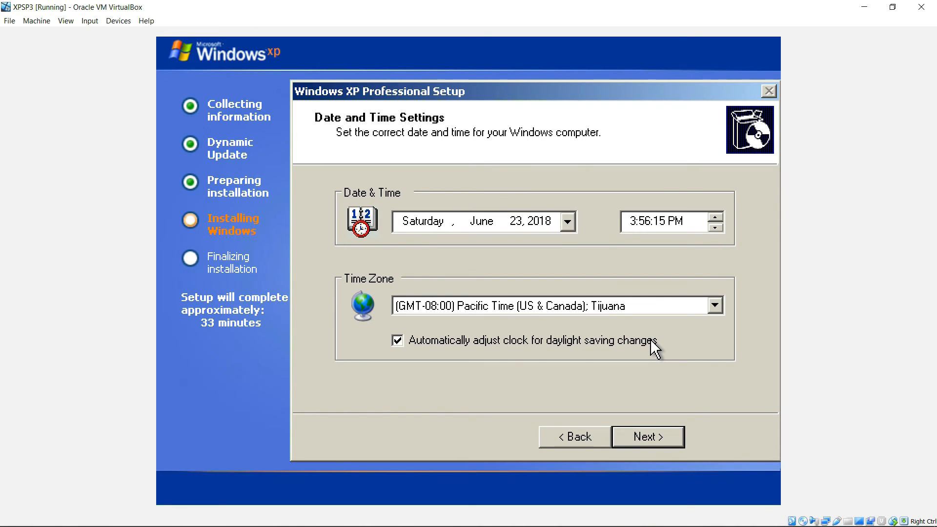
Step: Choose a different time zone further down the list and accept the typical networking settings
{"action": "left_click", "coordinate": [713, 306]}
{"action": "scroll", "coordinate": [635, 327], "scroll_direction": "down", "scroll_amount": 7}
{"action": "left_click", "coordinate": [602, 337]}
{"action": "left_click", "coordinate": [637, 436]}
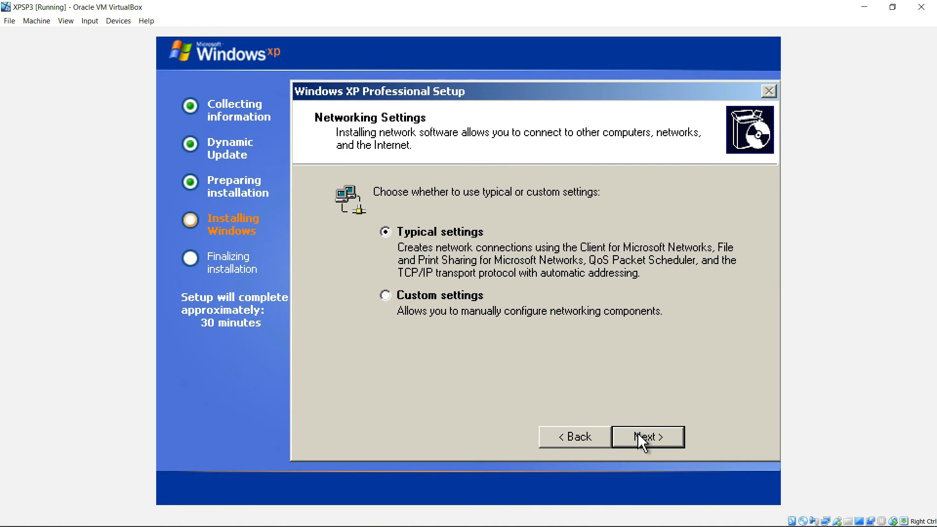
{"action": "left_click", "coordinate": [644, 437]}
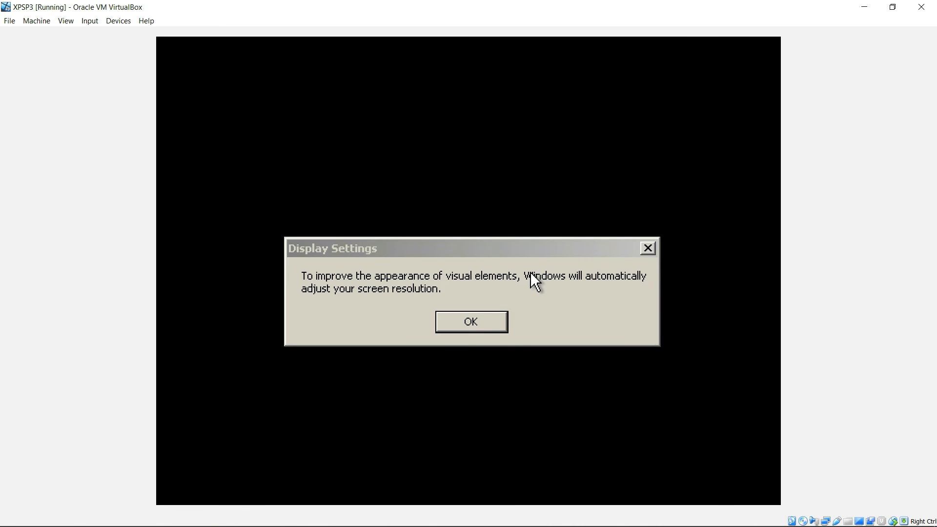
Step: Accept the automatic screen resolution adjustment and continue past the Welcome to Microsoft Windows page
{"action": "left_click", "coordinate": [459, 318]}
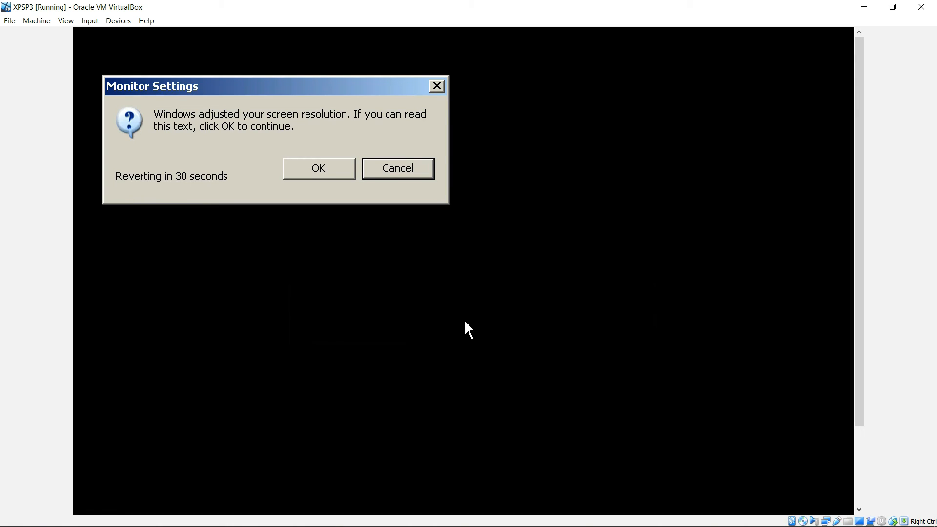
{"action": "left_click", "coordinate": [332, 171]}
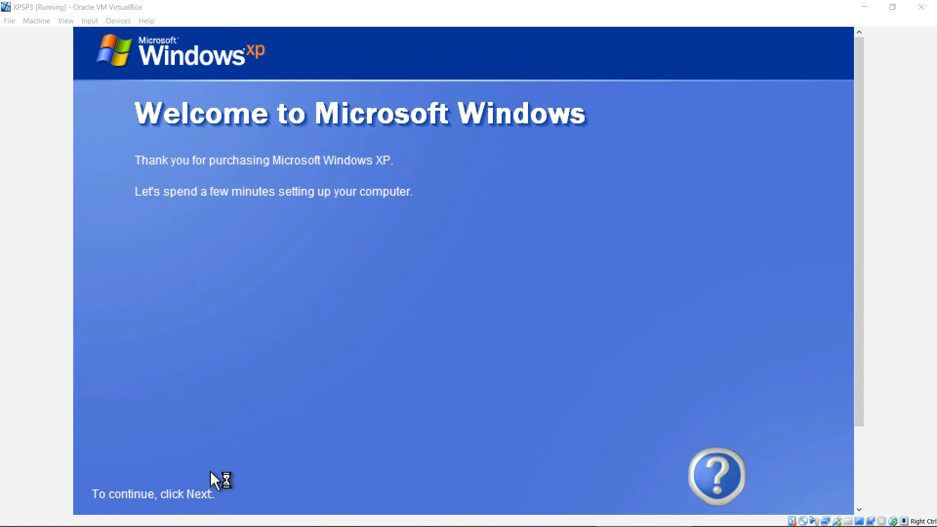
{"action": "left_click_drag", "start_coordinate": [859, 309], "coordinate": [863, 389]}
{"action": "left_click", "coordinate": [818, 490]}
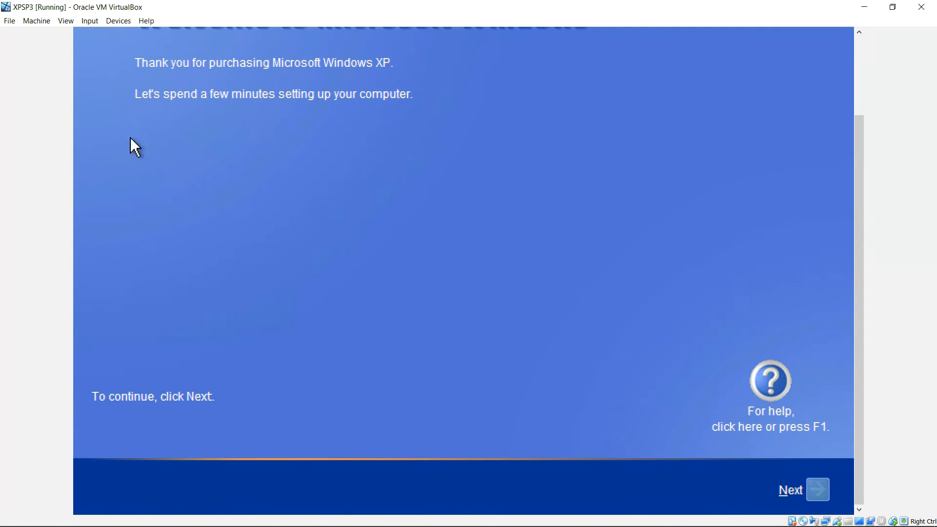
Step: Reduce the guest display's scale factor to 150% so the whole setup page fits the window
{"action": "left_click", "coordinate": [66, 20]}
{"action": "mouse_move", "coordinate": [117, 167]}
{"action": "left_click", "coordinate": [223, 202]}
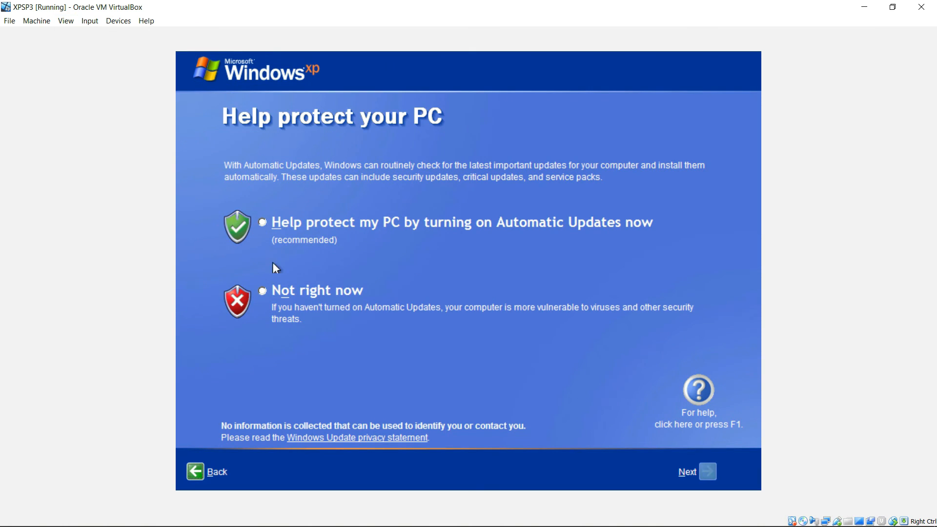
Step: Turn on Automatic Updates and skip the Internet connection setup
{"action": "left_click", "coordinate": [321, 223]}
{"action": "left_click", "coordinate": [698, 463]}
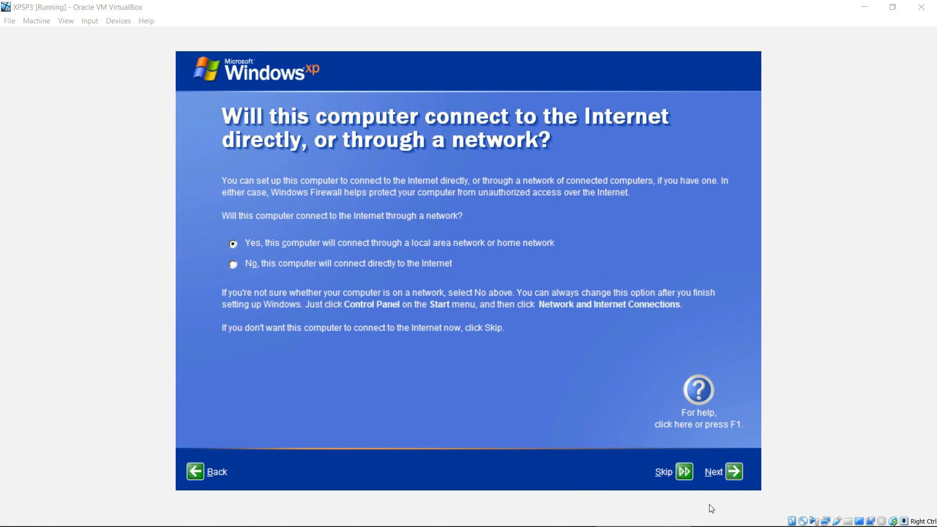
{"action": "left_click", "coordinate": [683, 473]}
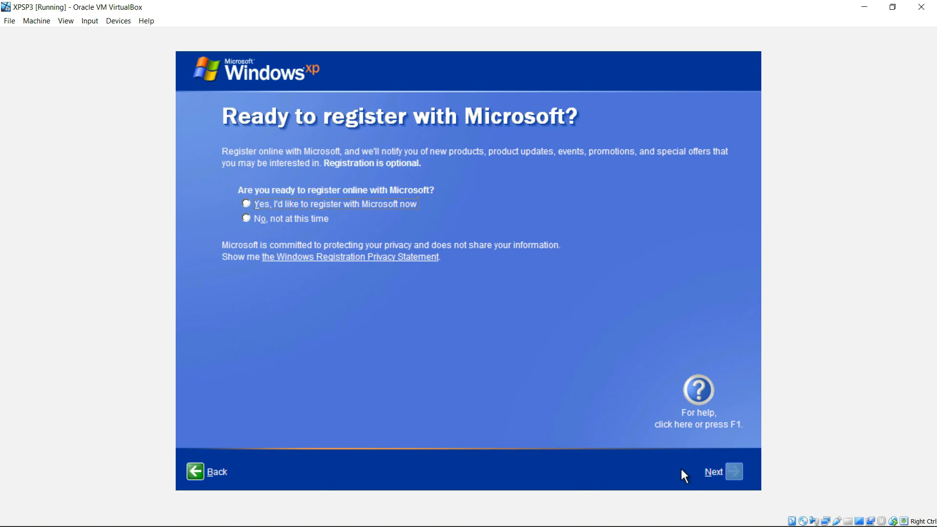
Step: Decline online registration with Microsoft by choosing "No, not at this time"
{"action": "left_click", "coordinate": [301, 217]}
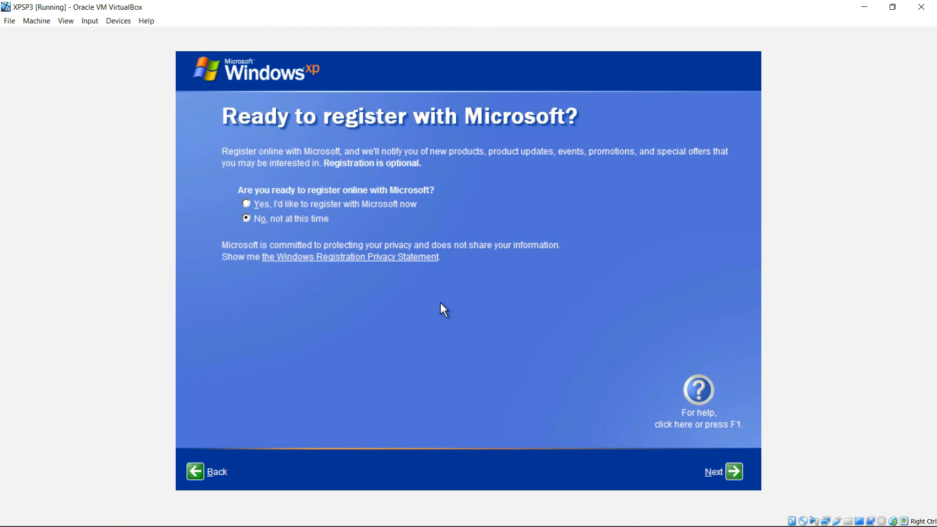
{"action": "left_click", "coordinate": [734, 473]}
Step: Enter tanzTalks.tech as the first user of the computer and finish the Windows XP setup
{"action": "left_click", "coordinate": [467, 205]}
{"action": "type", "text": "tanzTalks tech"}
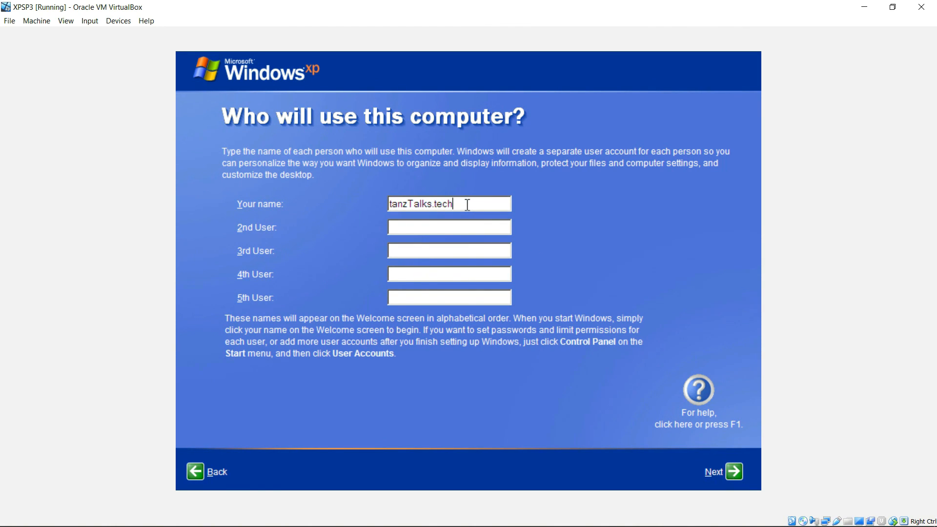
{"action": "left_click", "coordinate": [733, 472]}
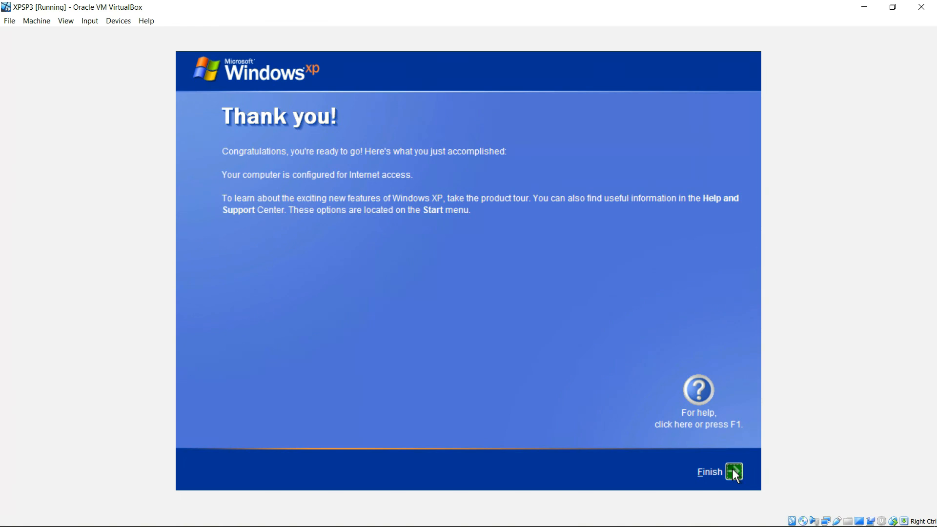
{"action": "left_click", "coordinate": [735, 472]}
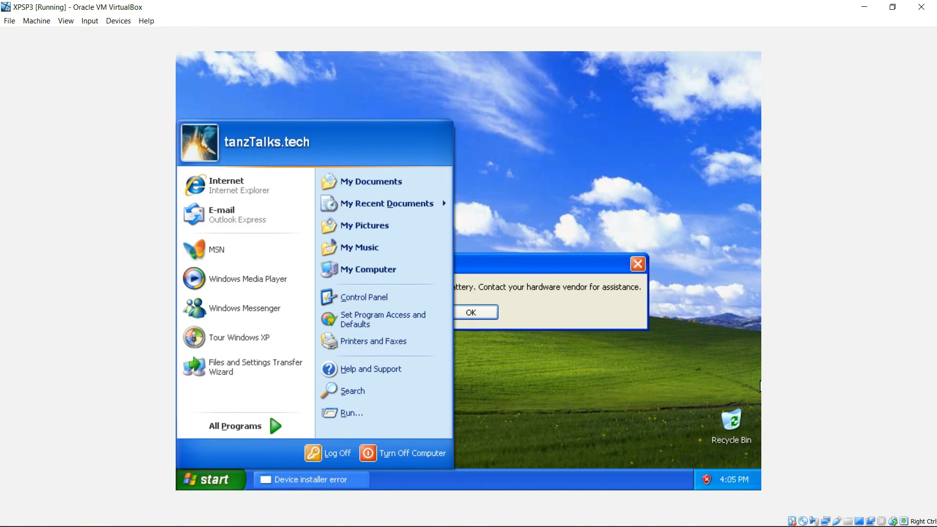
Step: Dismiss the device installer error and close the security alert balloon on the Windows XP desktop
{"action": "left_click", "coordinate": [480, 313]}
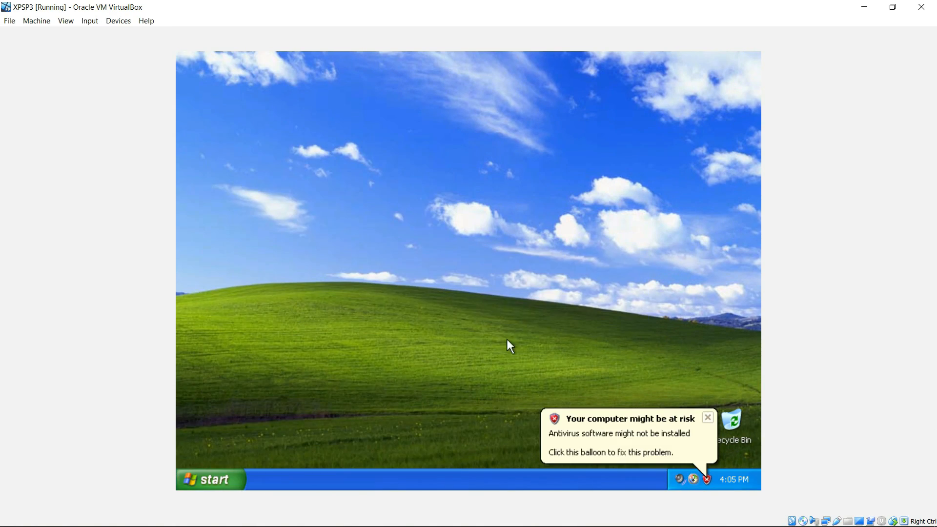
{"action": "left_click", "coordinate": [705, 417]}
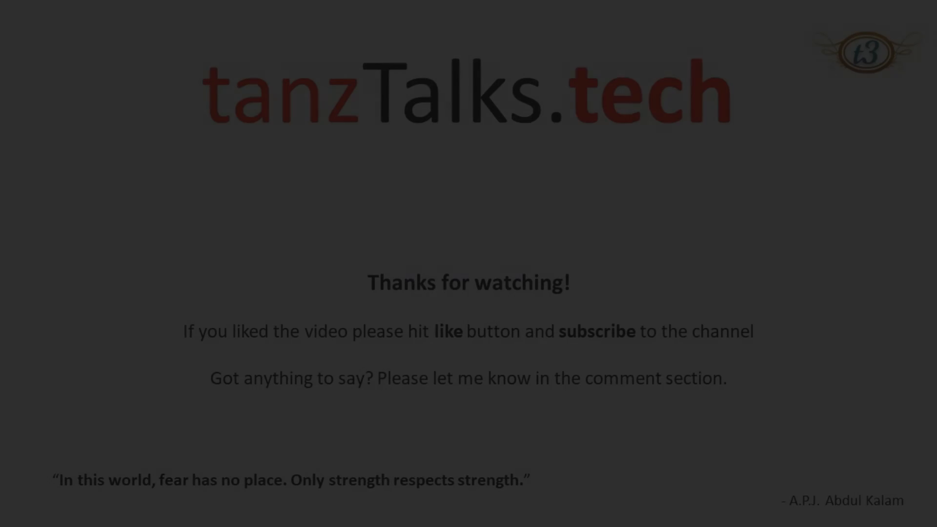